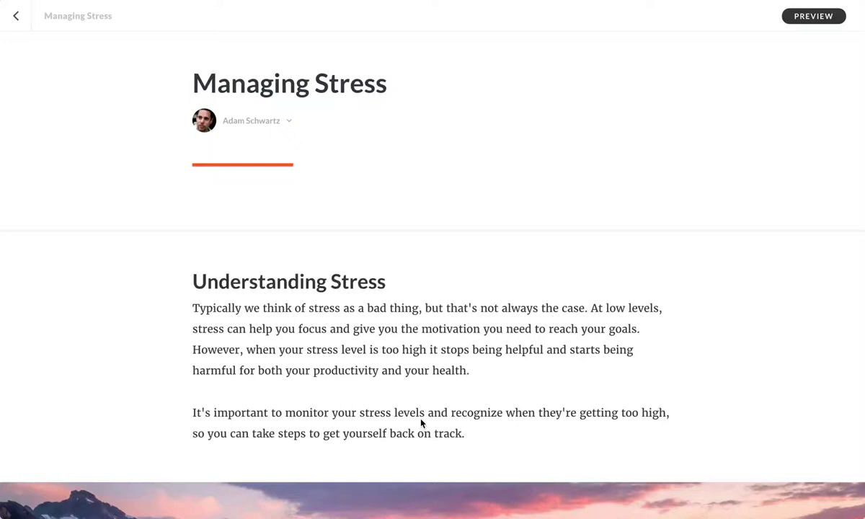
- Insert a Continue divider block between the lake image and the Recognizing Signs of Excess Stress heading
scroll(422, 423, down, 10)
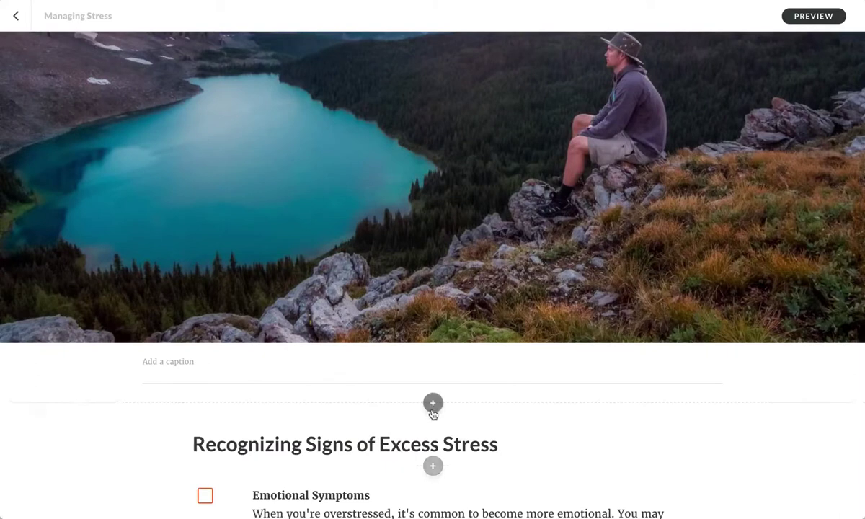
click(432, 404)
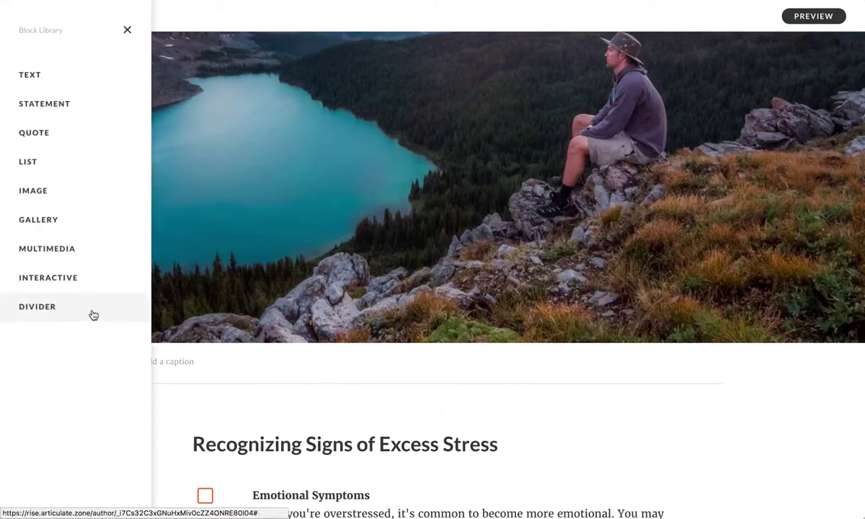
click(93, 315)
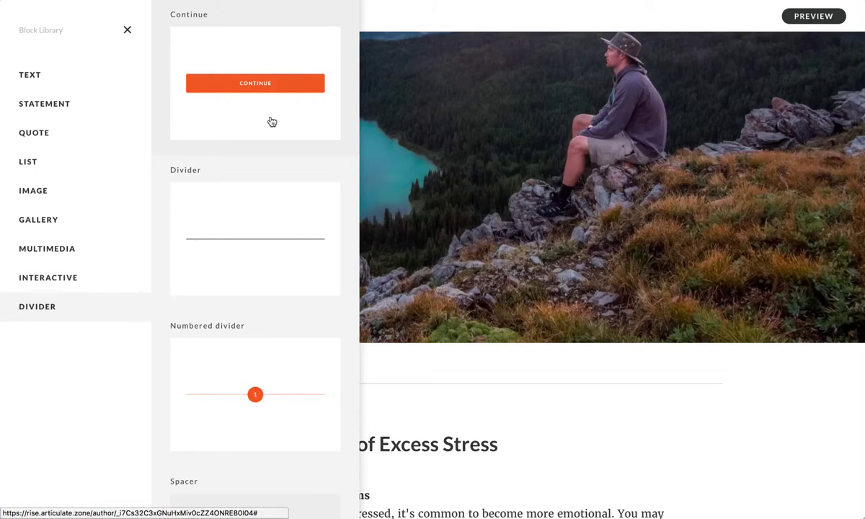
click(272, 122)
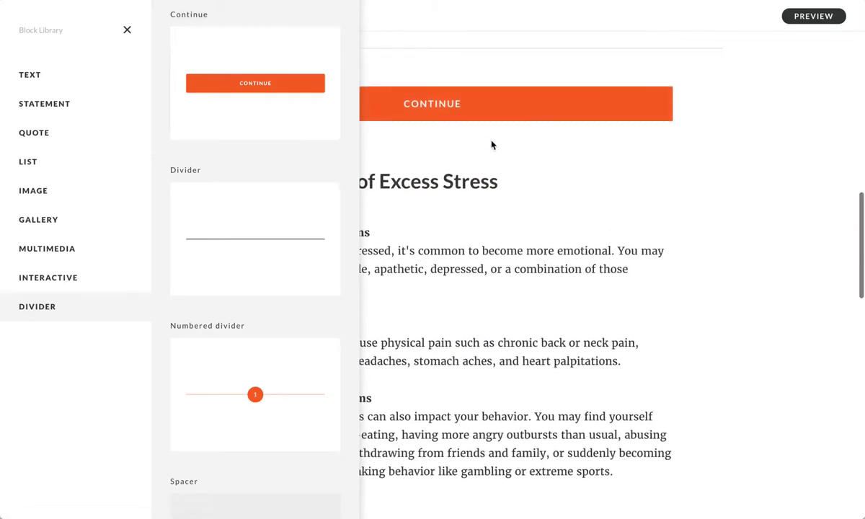
- Preview the lesson, test the Continue button below the lake image, and return to editing
scroll(460, 112, up, 10)
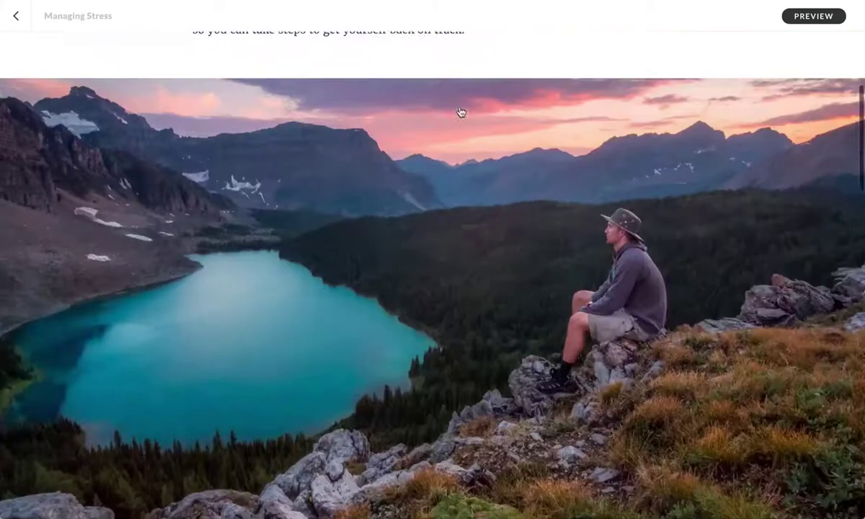
scroll(459, 111, down, 8)
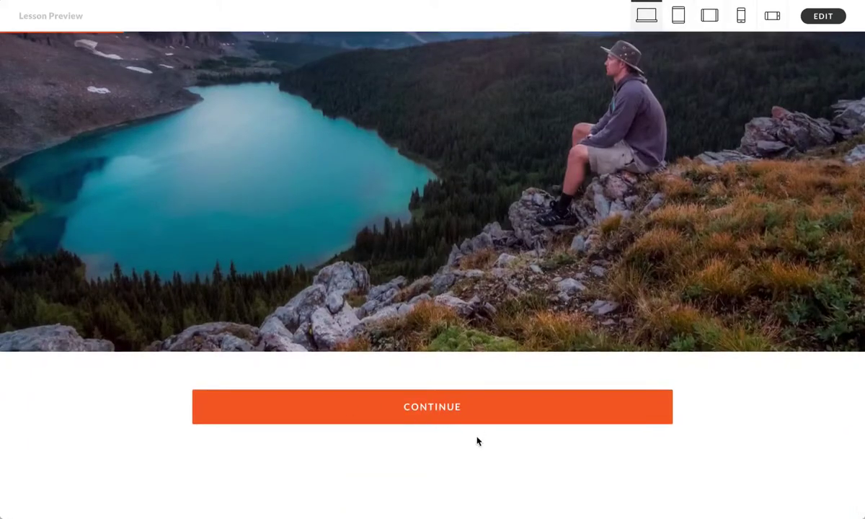
click(433, 407)
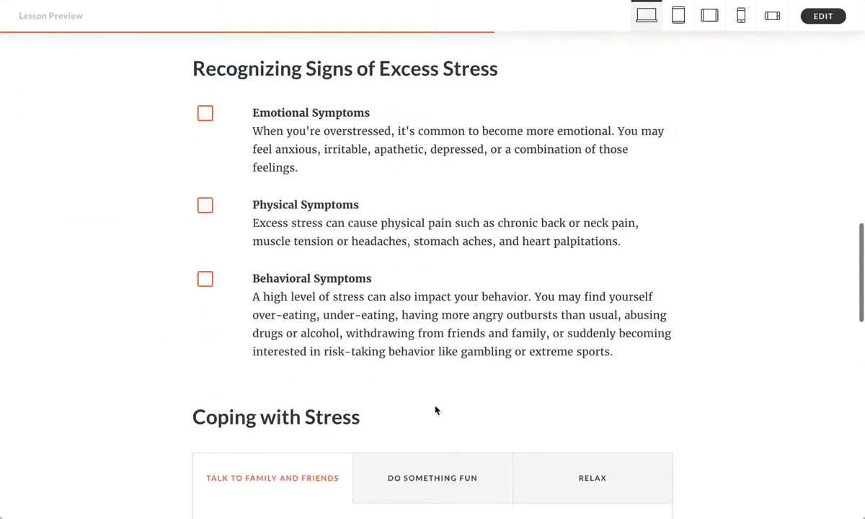
click(821, 16)
- Insert a Continue divider block between the Coping with Stress tabs and the Takeaway section
scroll(487, 233, down, 3)
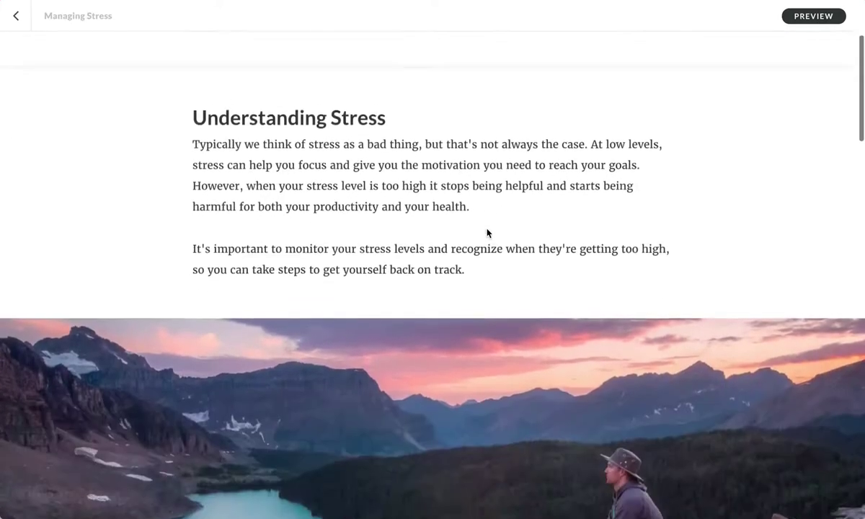
scroll(487, 233, down, 5)
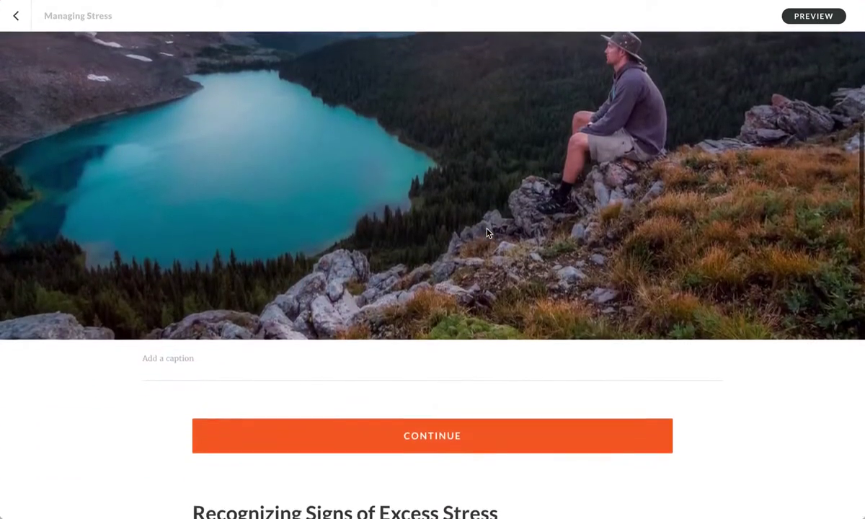
scroll(487, 233, down, 5)
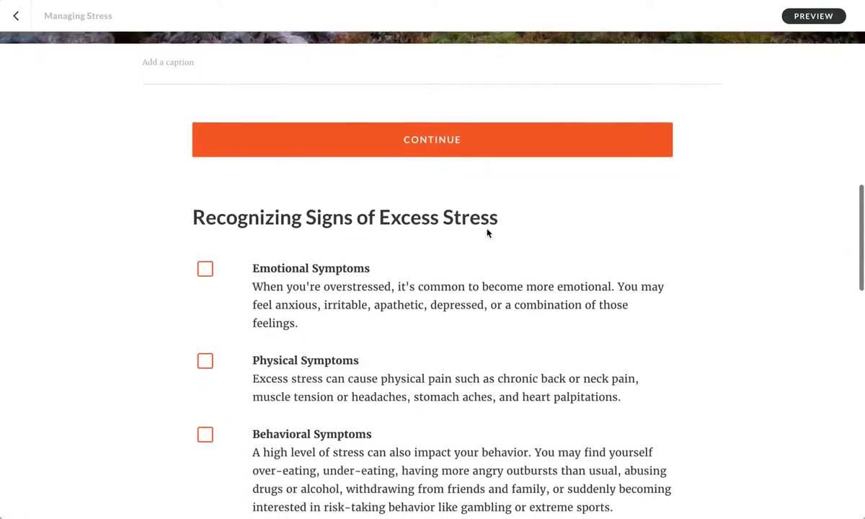
scroll(487, 233, down, 5)
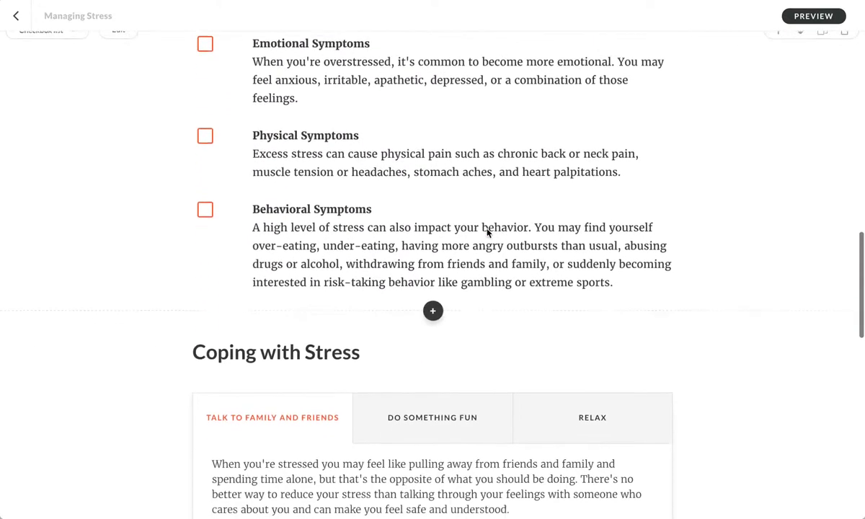
scroll(487, 233, down, 5)
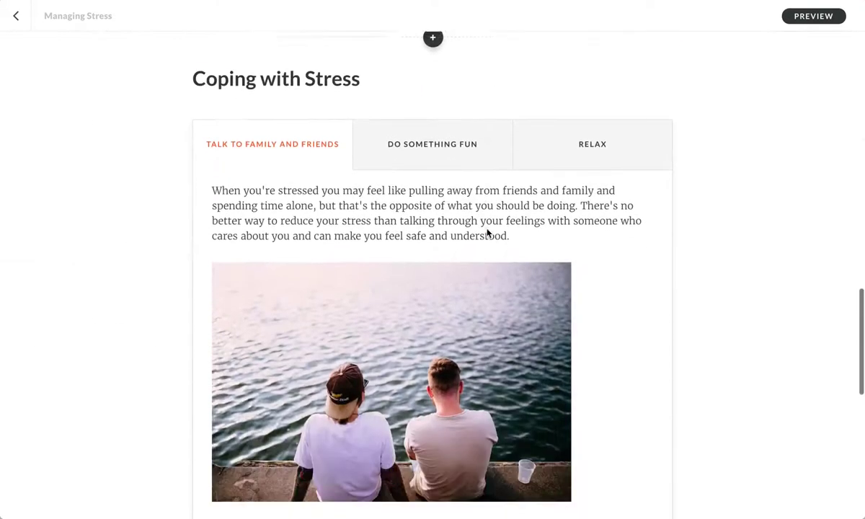
scroll(487, 233, down, 4)
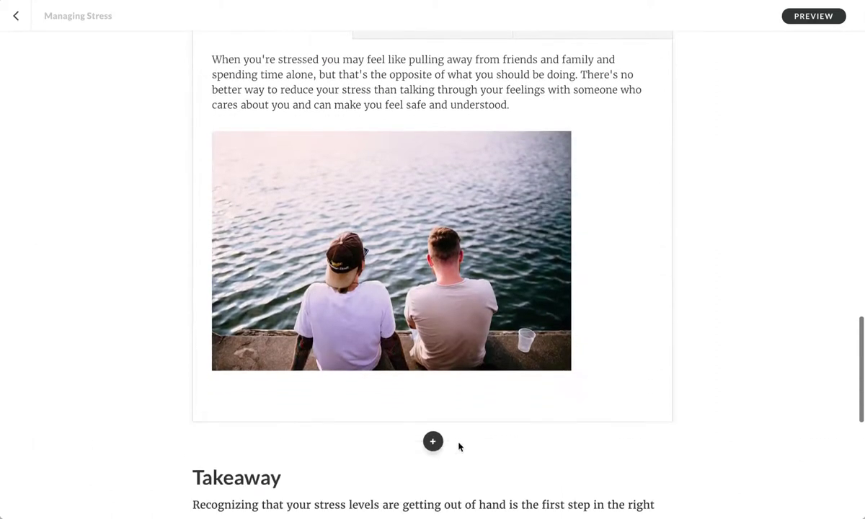
click(433, 441)
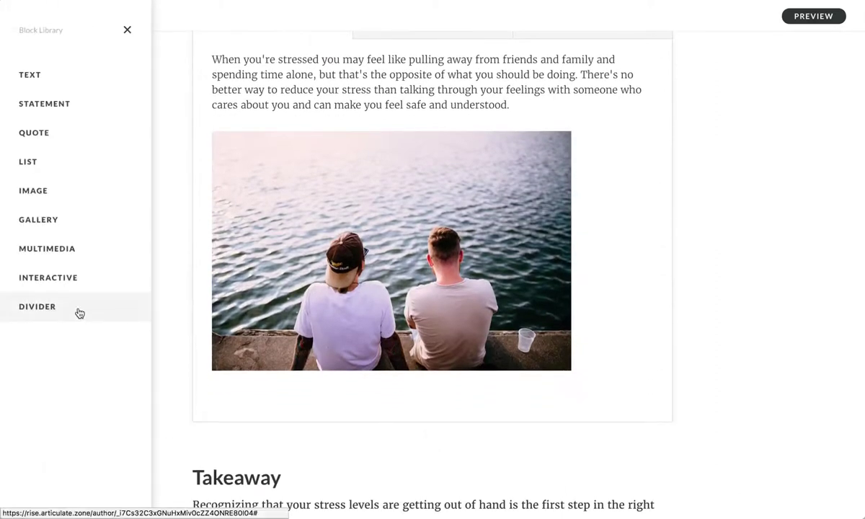
click(80, 313)
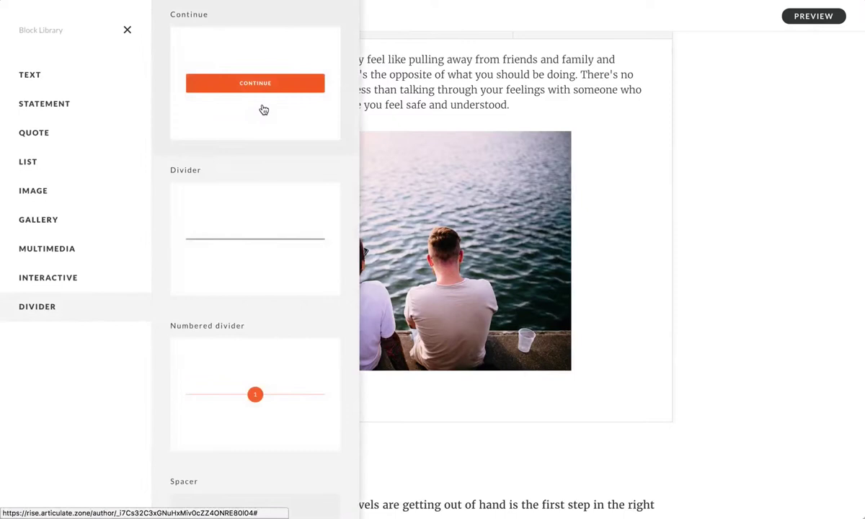
click(264, 110)
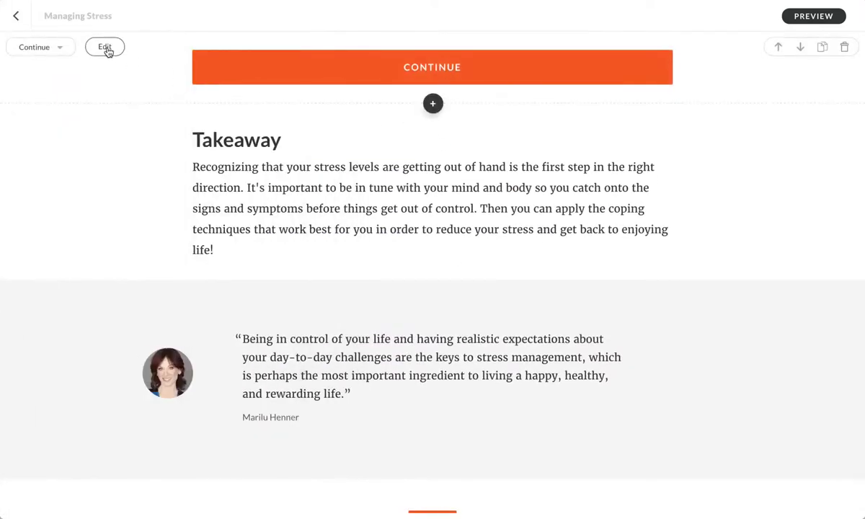
- Set the completion type of the Continue block above Takeaway to Complete Block Directly Above
click(106, 48)
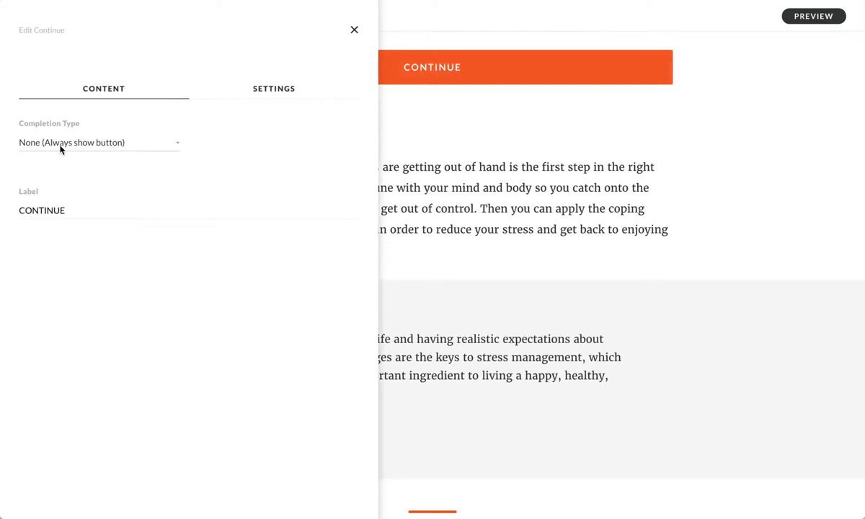
click(105, 144)
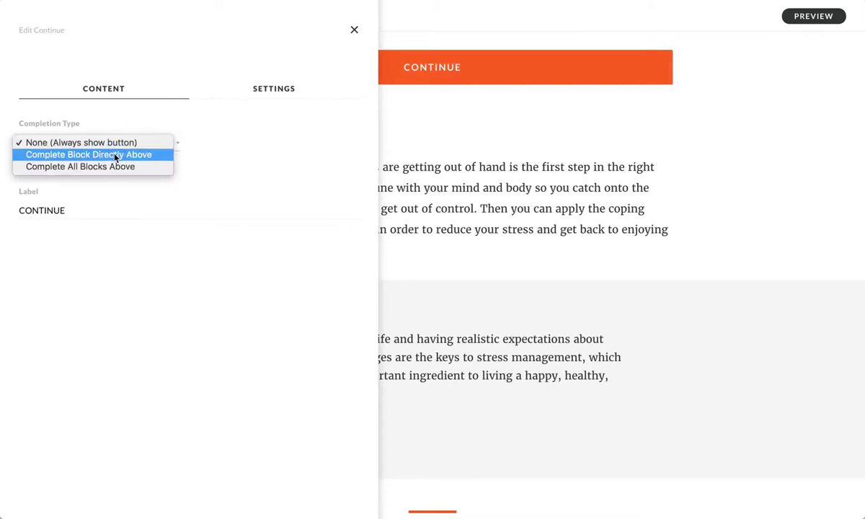
click(115, 157)
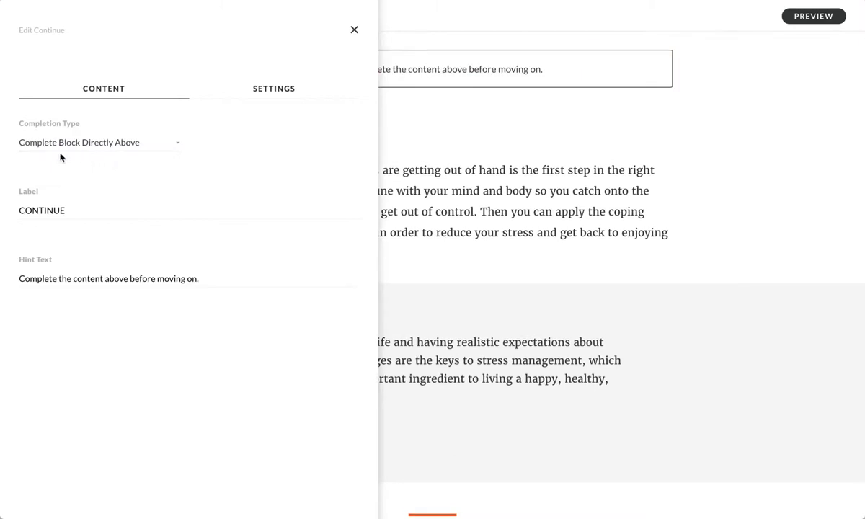
click(488, 119)
mouse_move(276, 106)
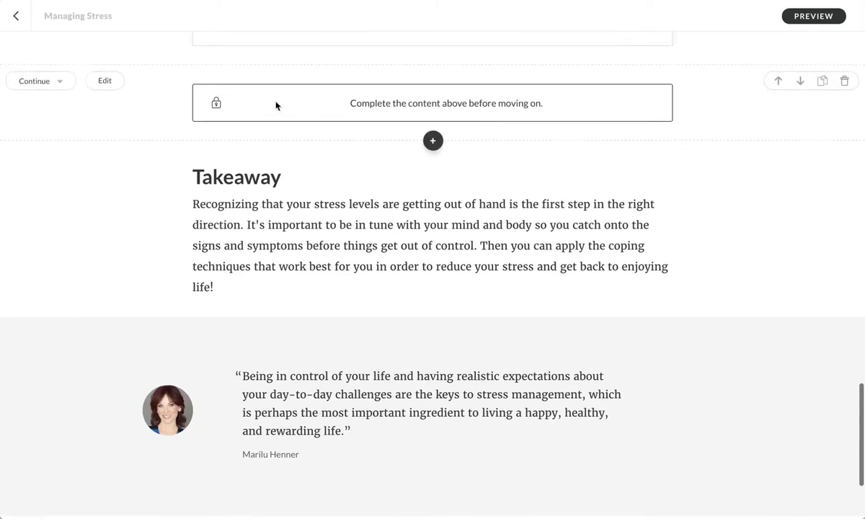
- Preview the lesson and continue past the lake image to the Recognizing Signs of Excess Stress section
click(799, 19)
scroll(434, 202, down, 2)
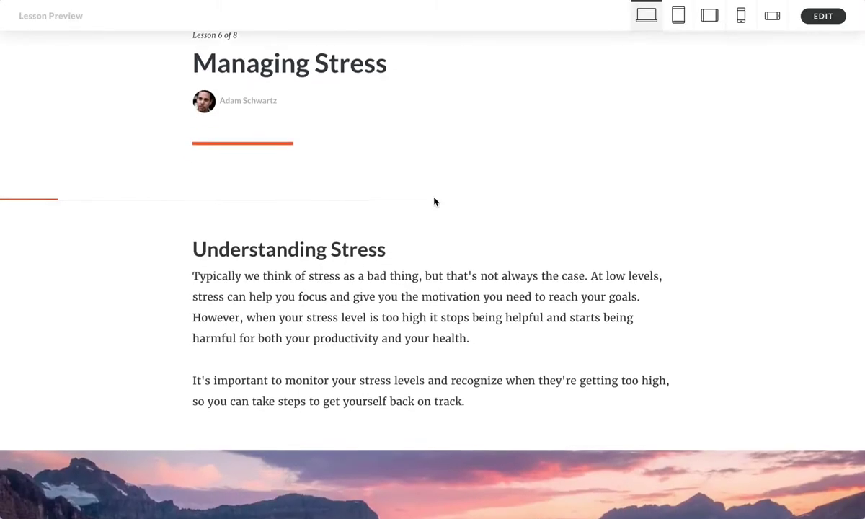
scroll(434, 202, down, 10)
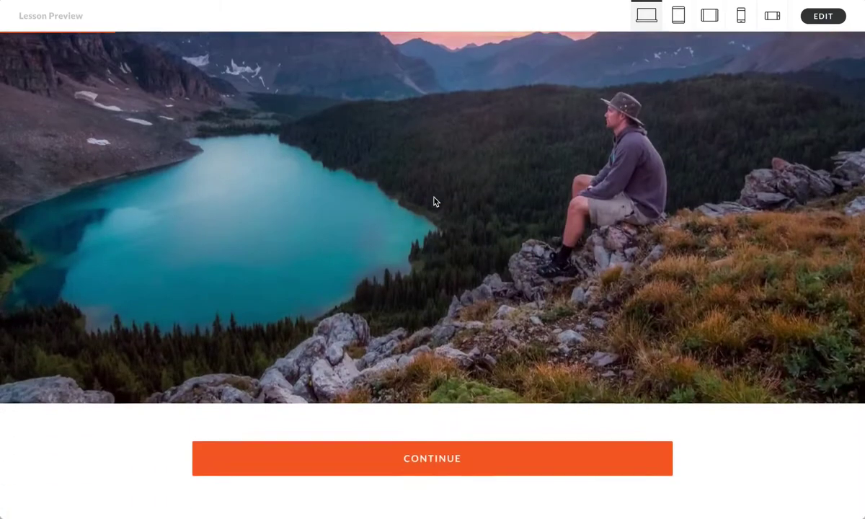
scroll(435, 202, down, 2)
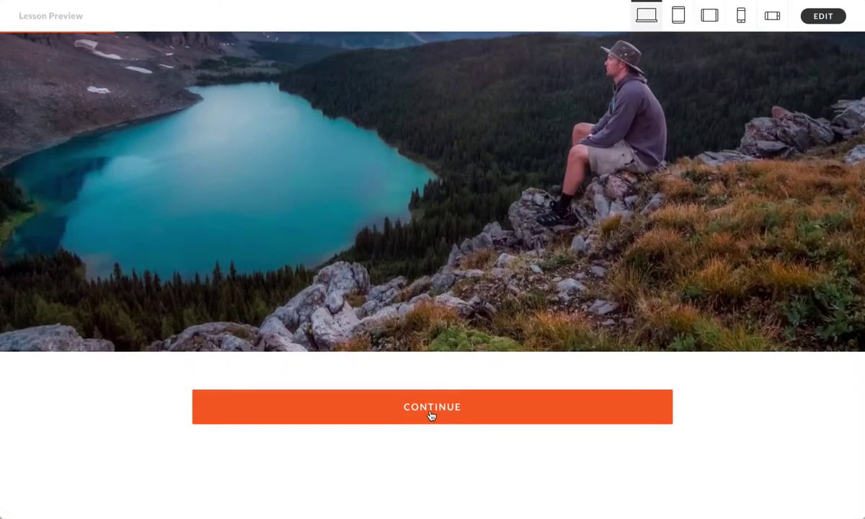
click(431, 408)
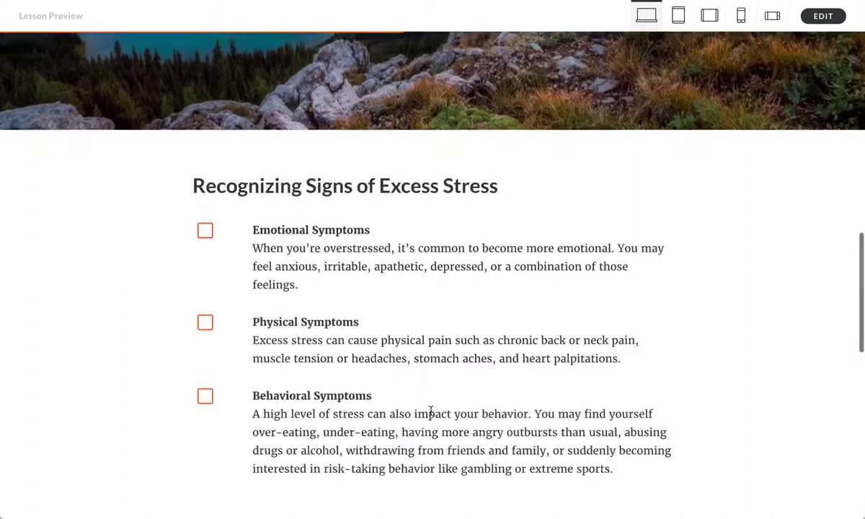
- Examine the Continue block below the Coping with Stress tabs in the lesson preview
scroll(432, 415, down, 4)
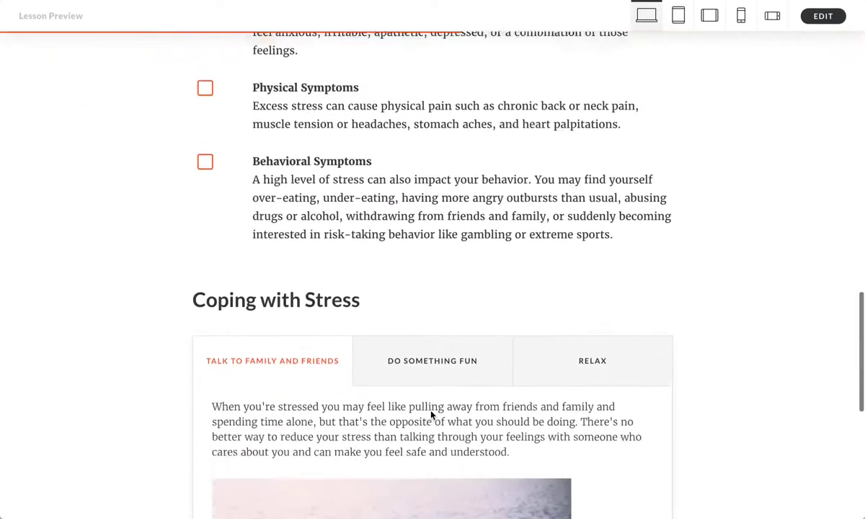
scroll(431, 415, down, 3)
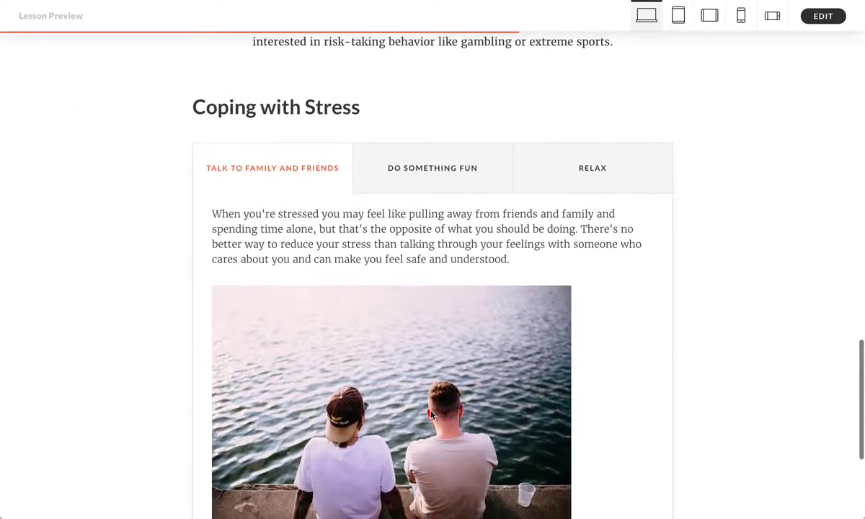
scroll(432, 415, down, 1)
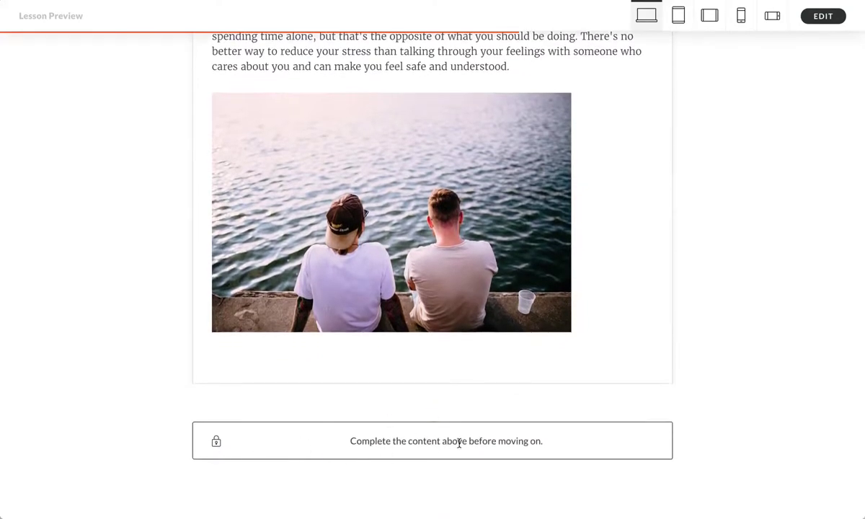
scroll(434, 375, up, 1)
scroll(433, 374, up, 1)
scroll(432, 375, down, 1)
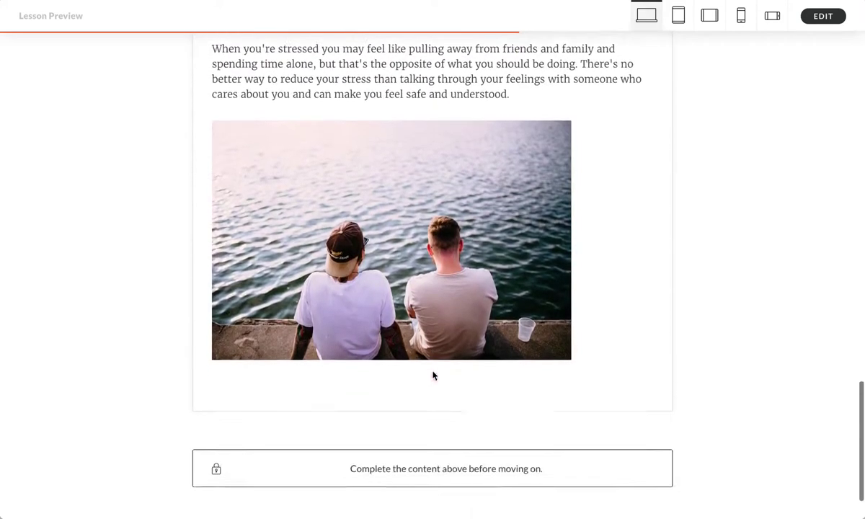
scroll(432, 375, up, 1)
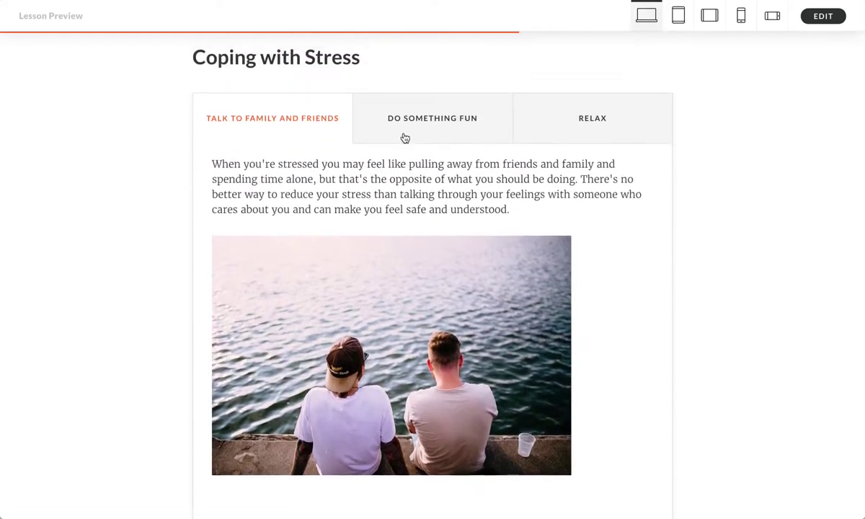
- View the Do Something Fun and Relax tabs, continue to the Takeaway section, and return to editing
click(421, 124)
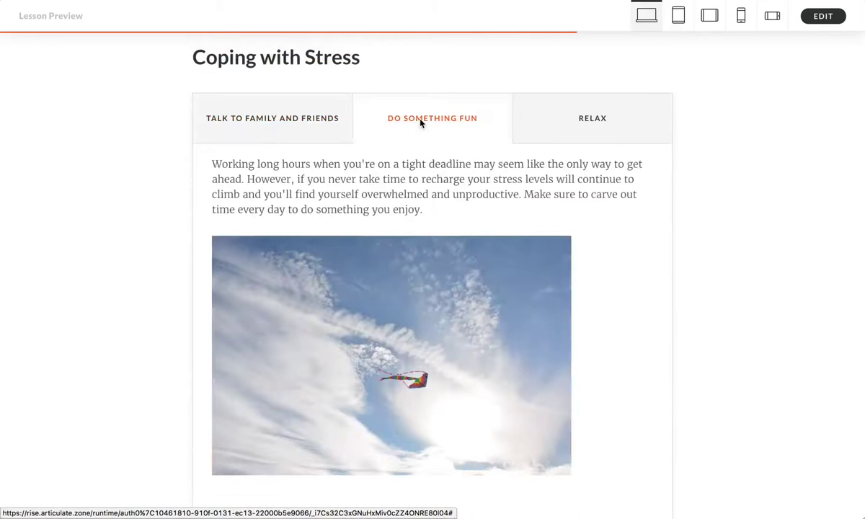
scroll(421, 122, down, 2)
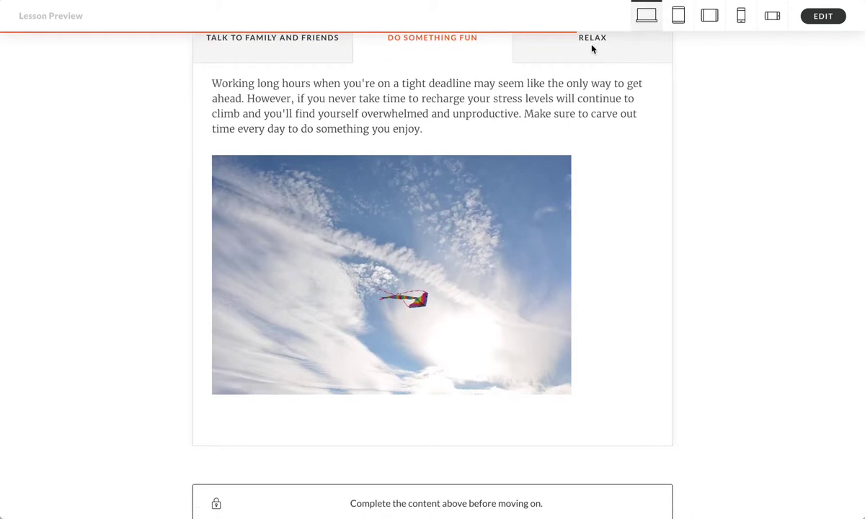
scroll(633, 85, up, 1)
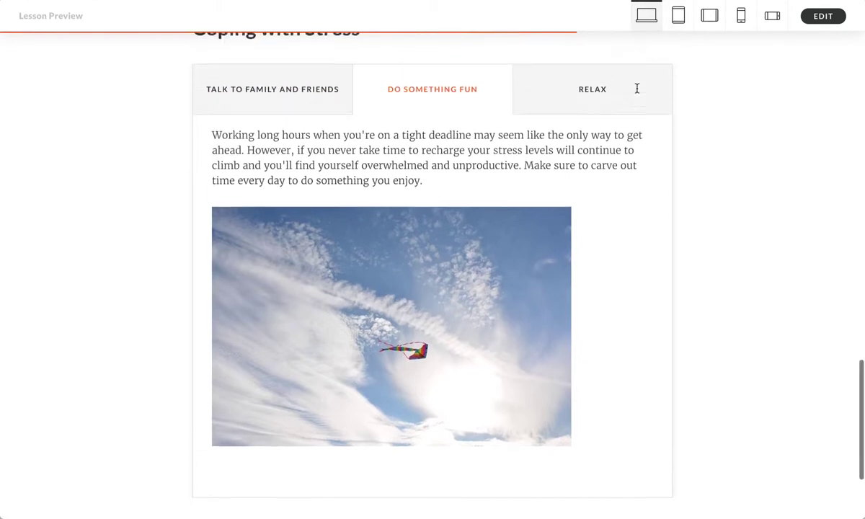
click(597, 96)
scroll(597, 93, down, 2)
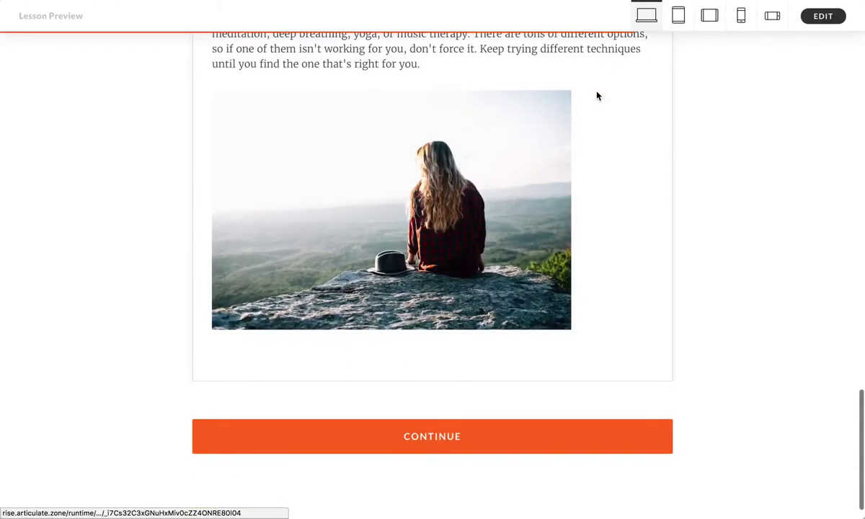
click(430, 436)
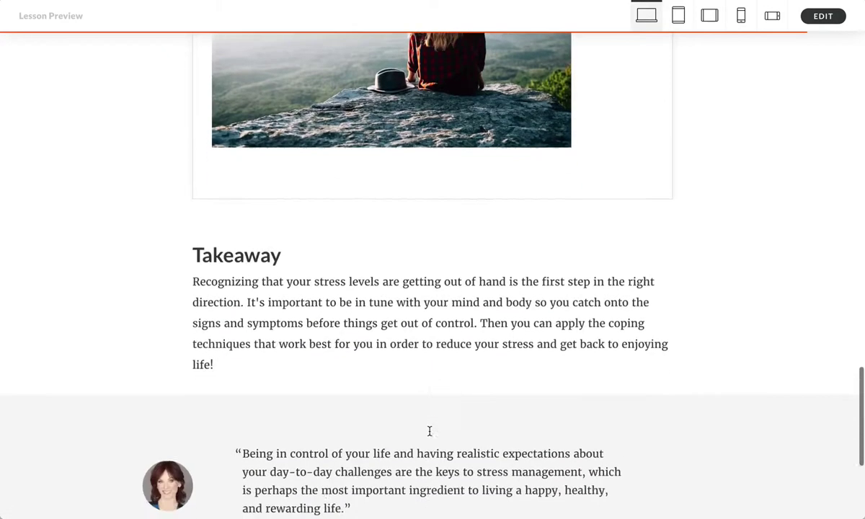
click(822, 17)
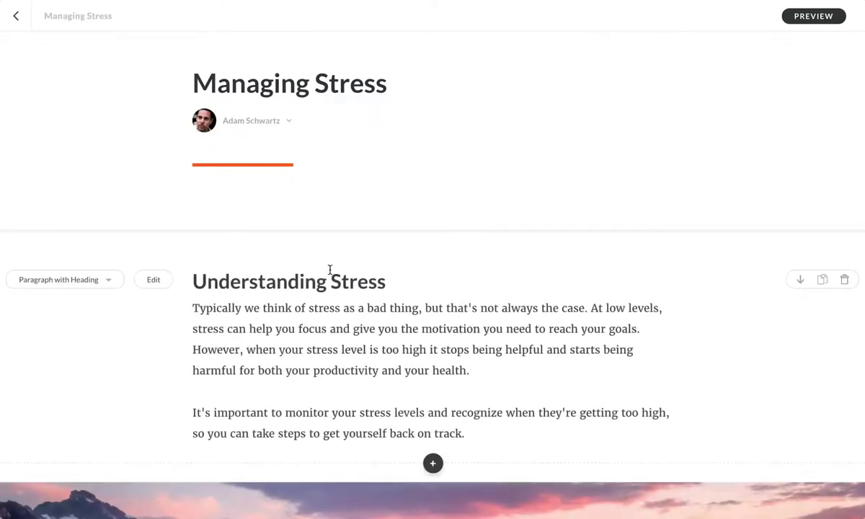
- Add a Knowledge check block below the quote at the end of the Managing Stress lesson
scroll(330, 270, down, 6)
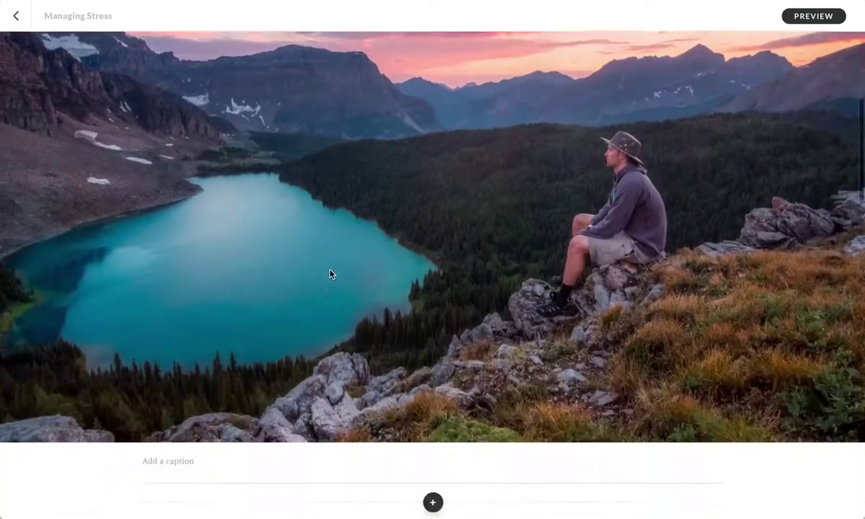
scroll(330, 274, down, 10)
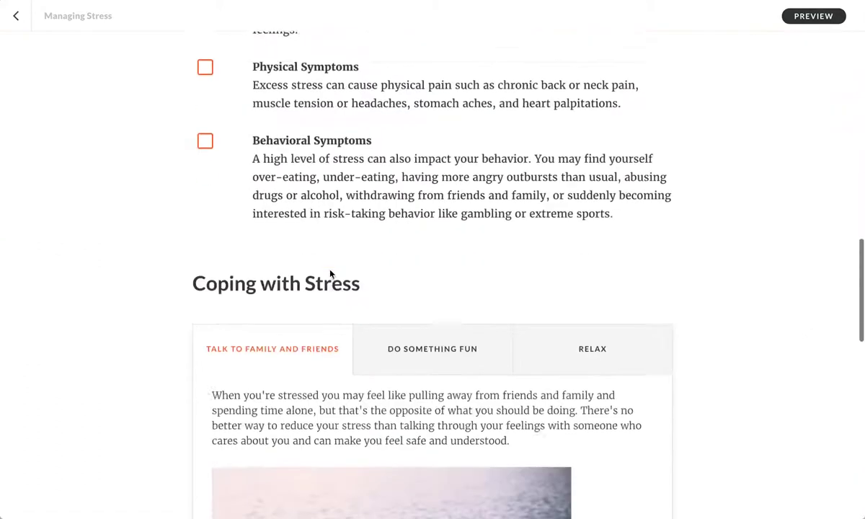
scroll(330, 272, down, 8)
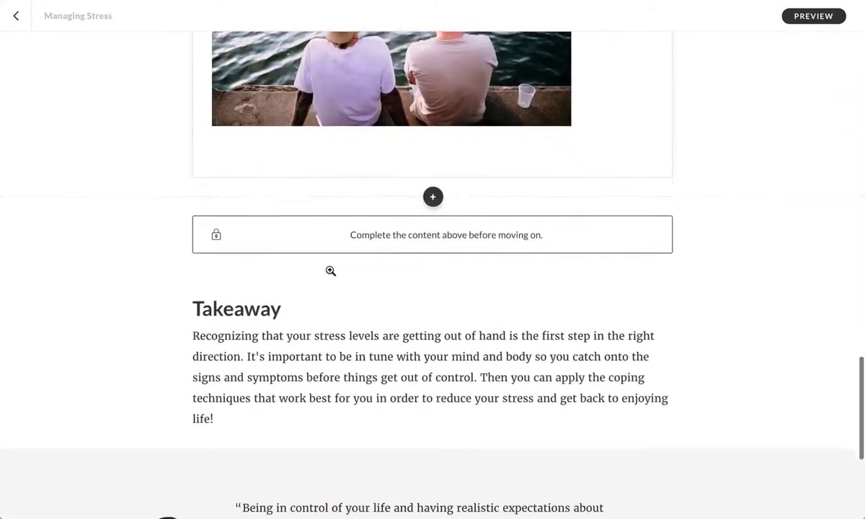
scroll(330, 272, down, 2)
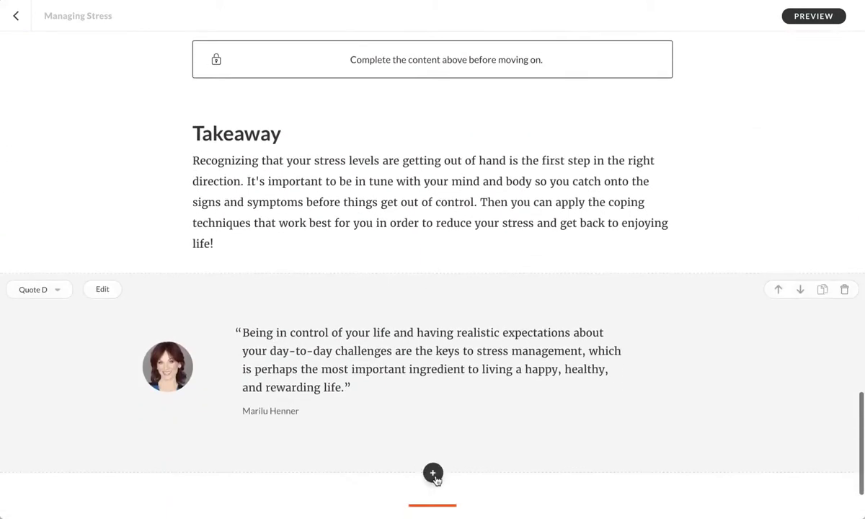
click(433, 473)
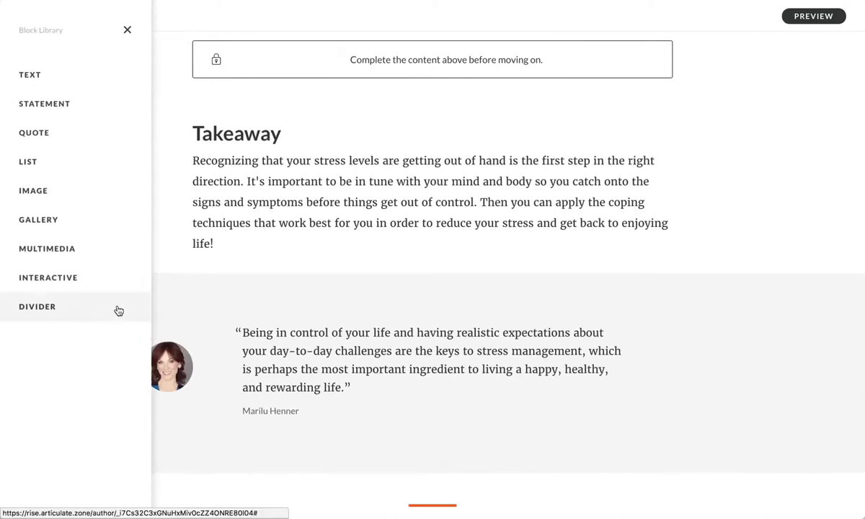
click(87, 287)
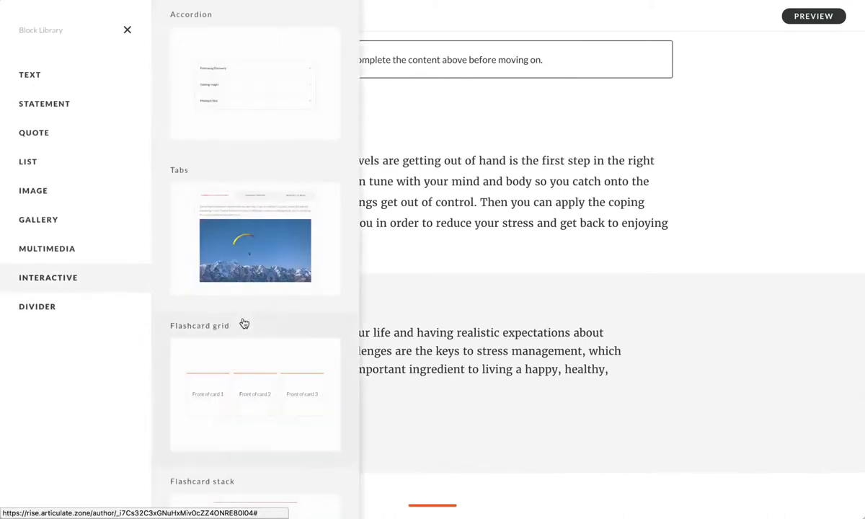
scroll(244, 323, down, 10)
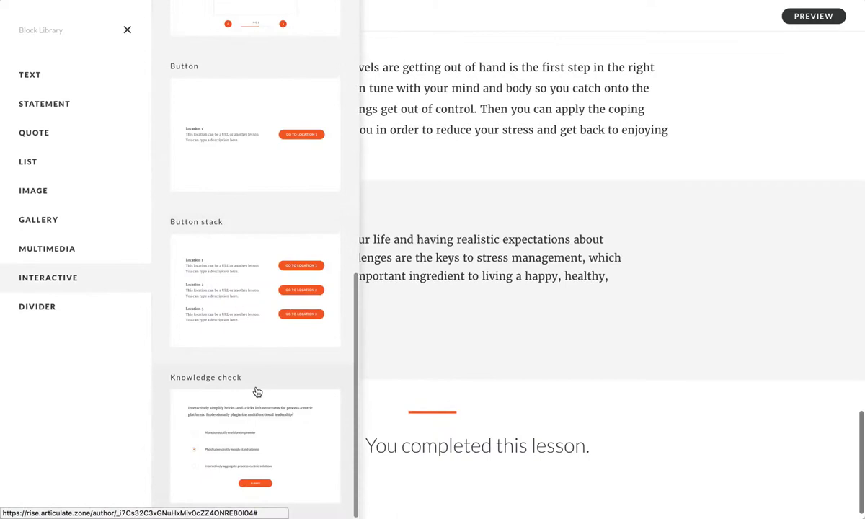
click(271, 415)
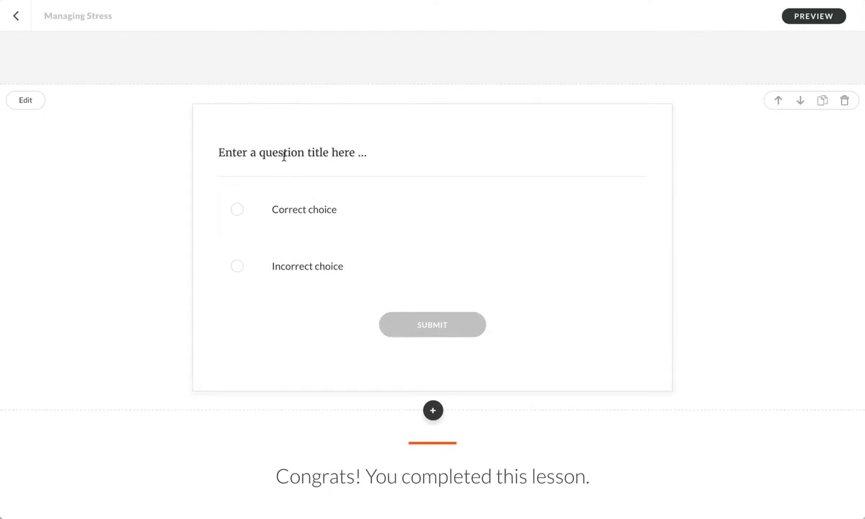
- Insert a Continue divider block directly below the knowledge check
click(433, 411)
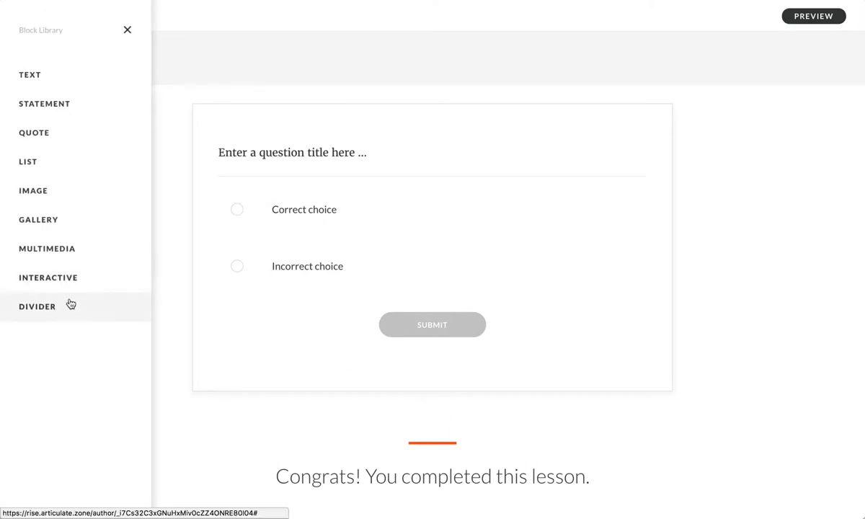
click(70, 303)
click(270, 104)
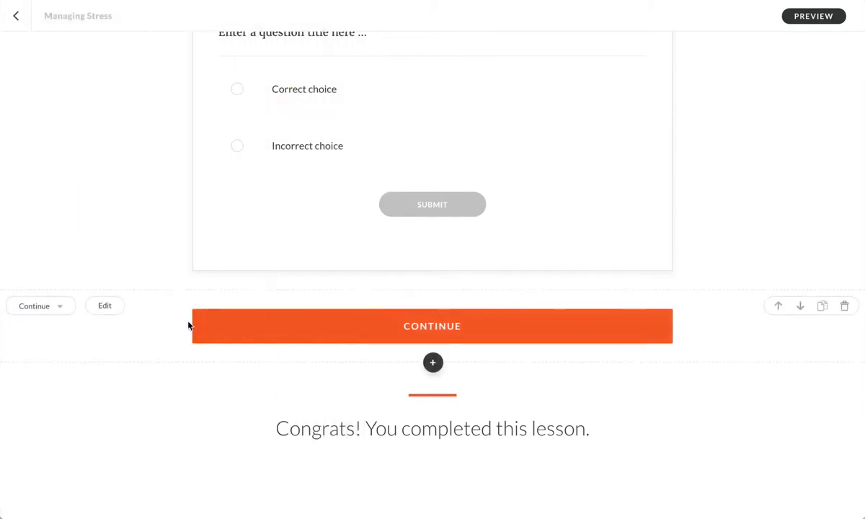
- Review the checkbox list, the Coping with Stress tabs and the knowledge check that precede the last Continue block
scroll(188, 324, up, 1)
scroll(187, 324, up, 3)
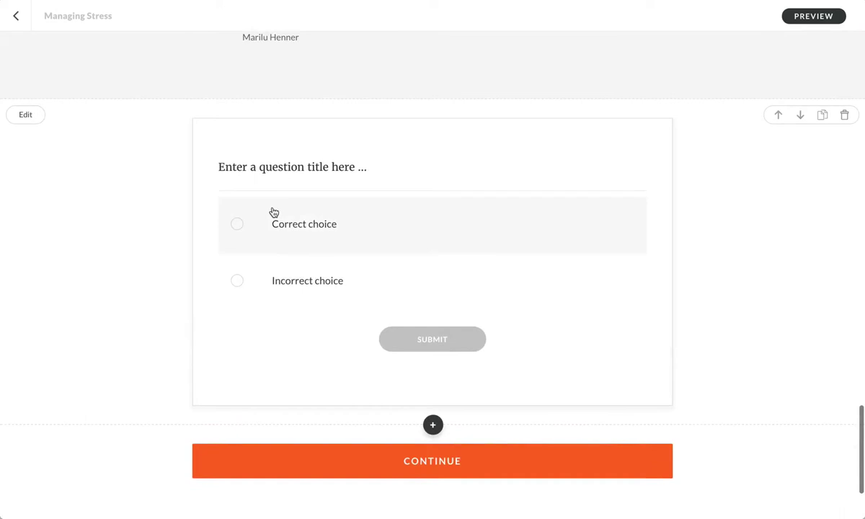
scroll(273, 211, up, 20)
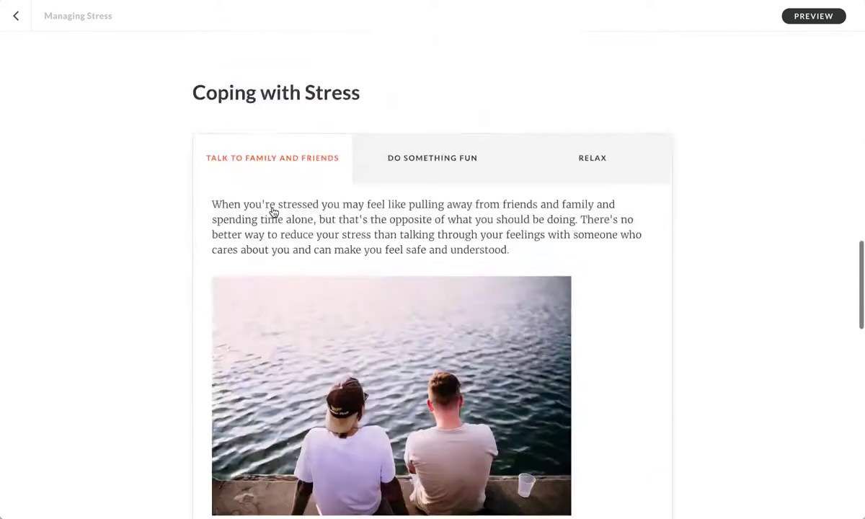
scroll(273, 211, up, 10)
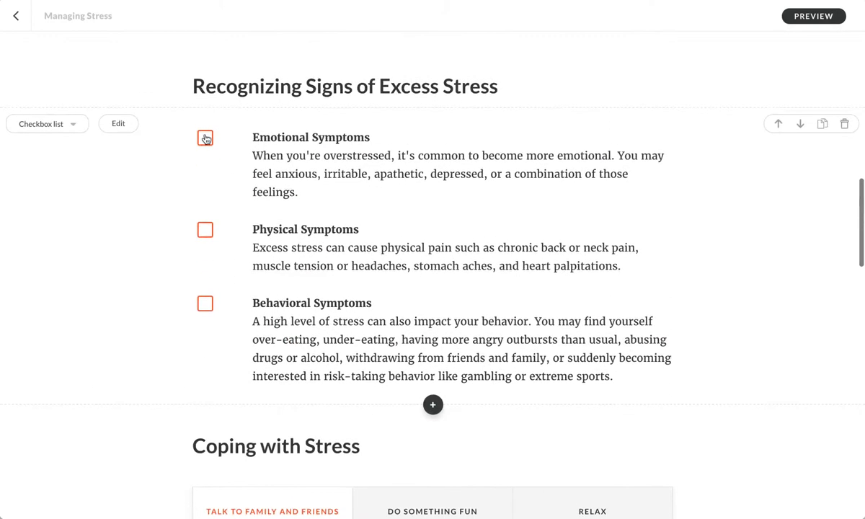
scroll(213, 278, down, 7)
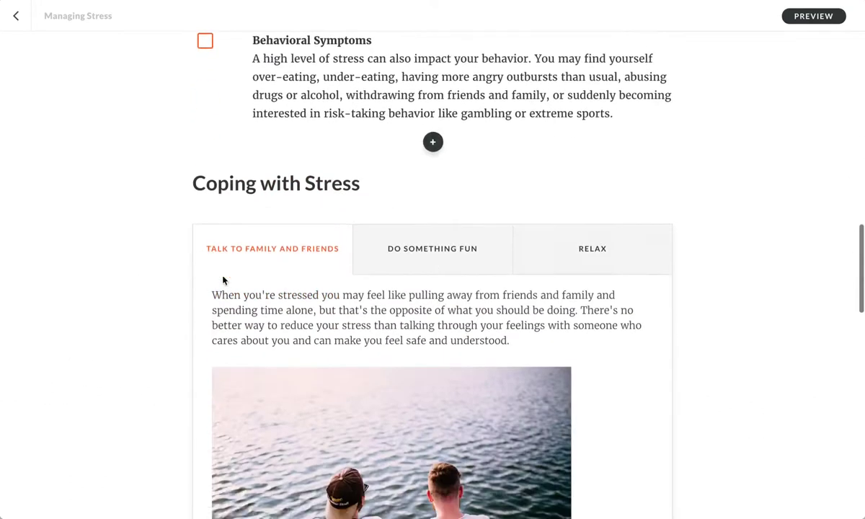
scroll(542, 255, down, 15)
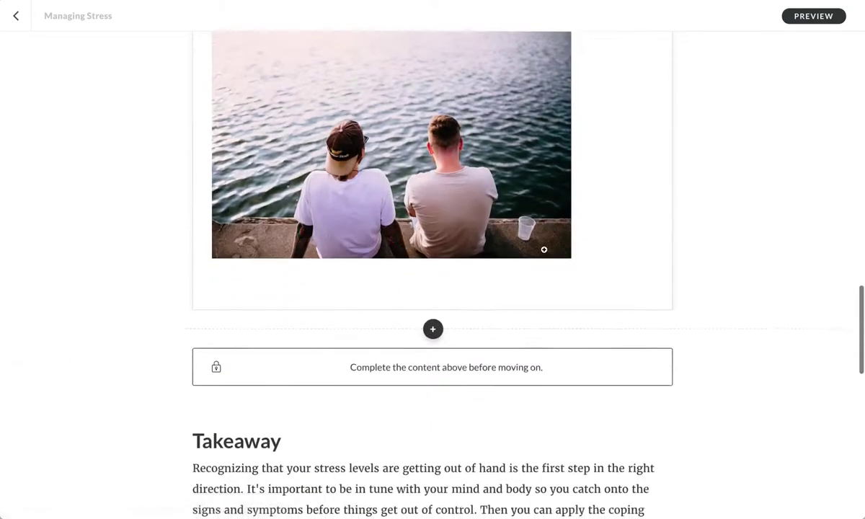
scroll(544, 250, down, 12)
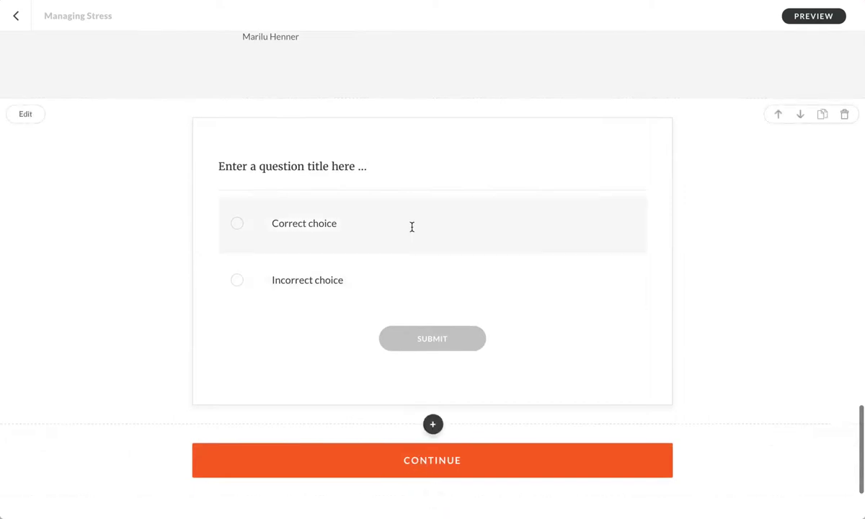
- Delete the Continue block between the Coping with Stress tabs and the Takeaway section
scroll(412, 227, up, 2)
scroll(412, 227, up, 14)
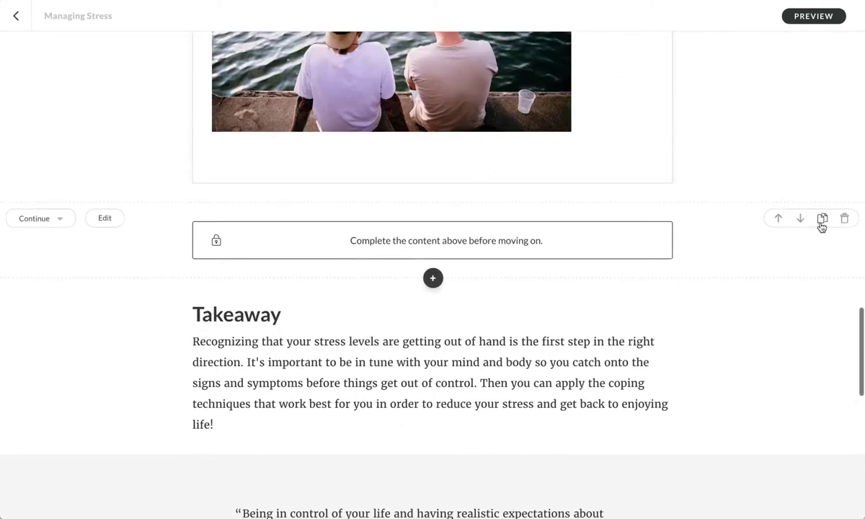
click(845, 219)
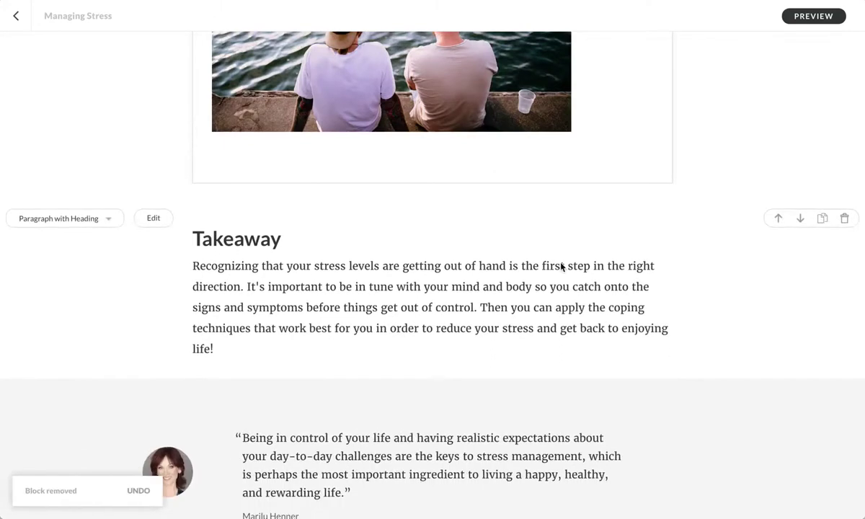
- Set the completion type of the Continue block below the knowledge check to Complete All Blocks Above
scroll(560, 263, down, 3)
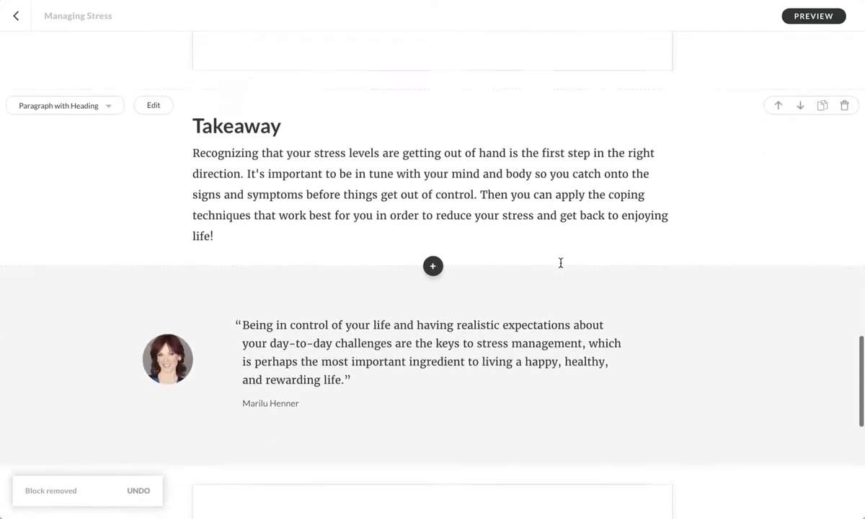
scroll(560, 263, down, 10)
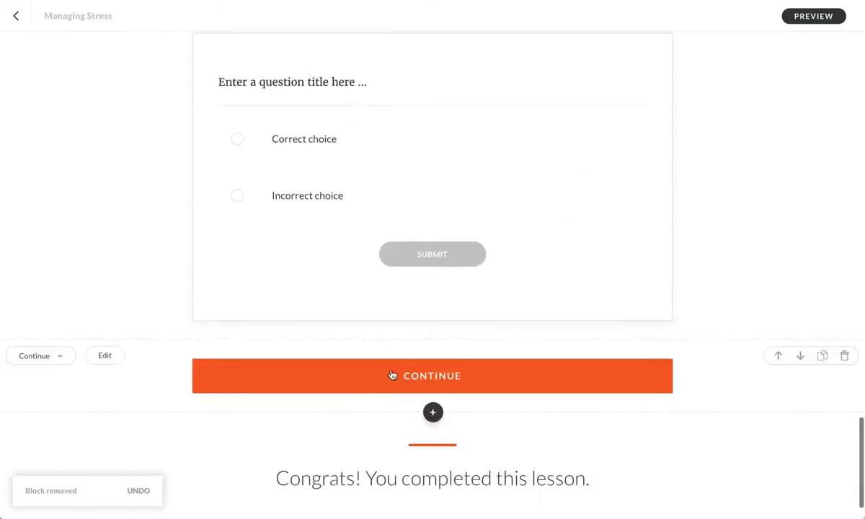
click(92, 358)
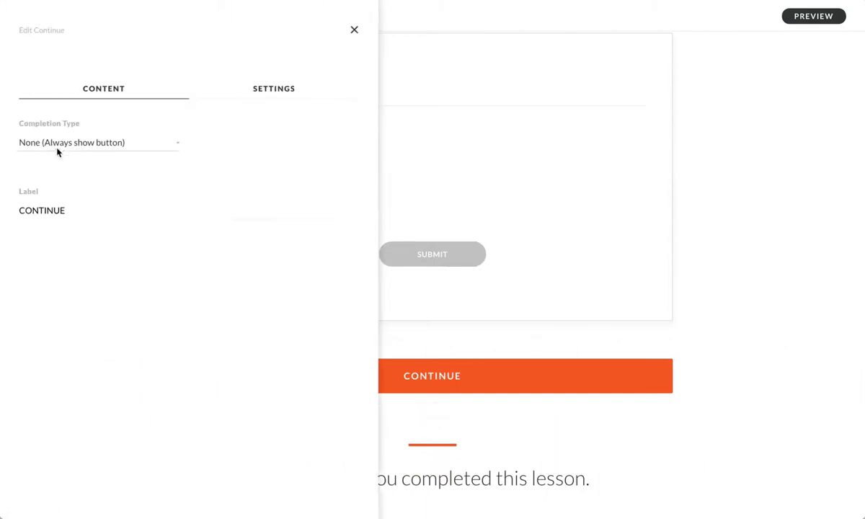
click(60, 144)
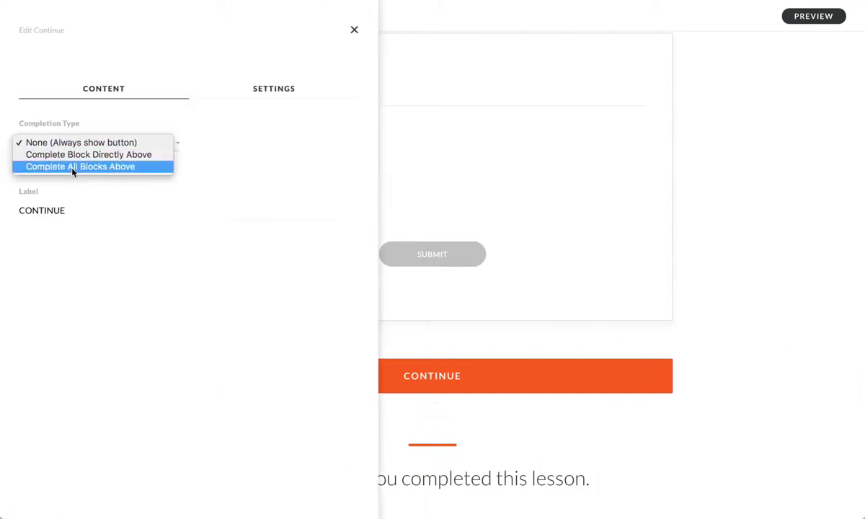
click(72, 168)
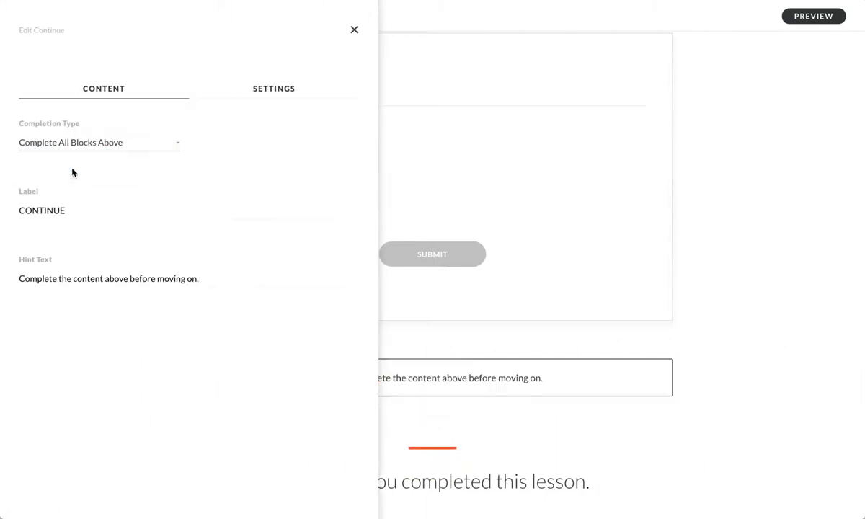
click(421, 338)
- Examine the knowledge check and the Continue block's hint beneath it
scroll(423, 340, up, 1)
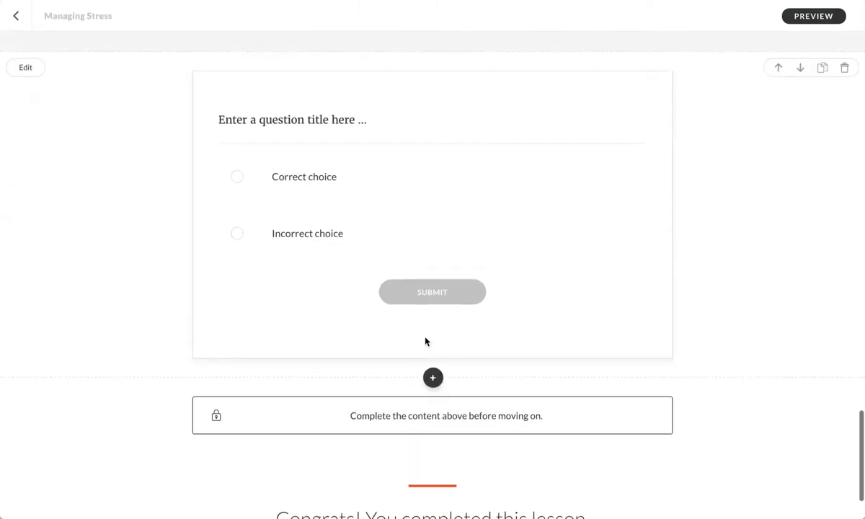
scroll(425, 341, up, 1)
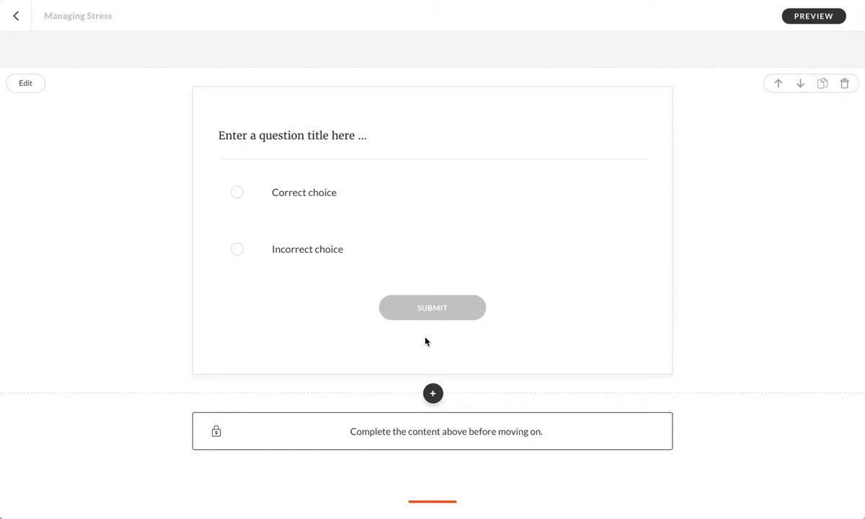
scroll(425, 342, up, 1)
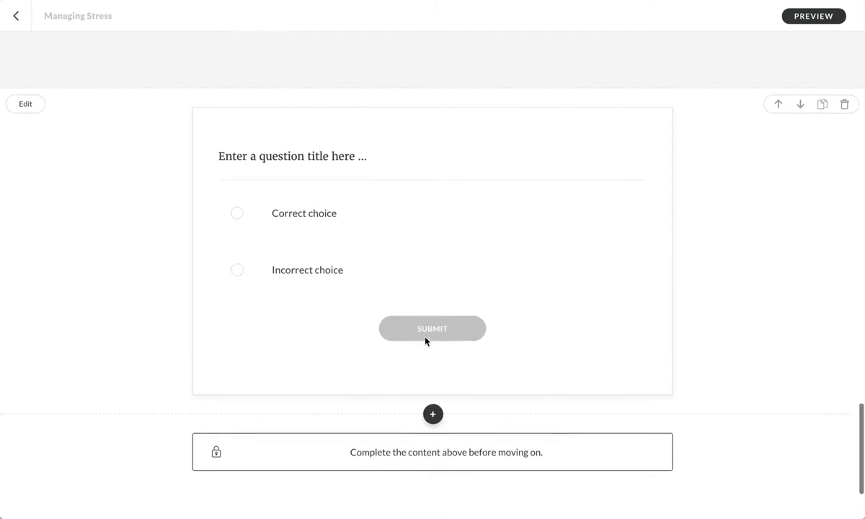
scroll(425, 341, up, 1)
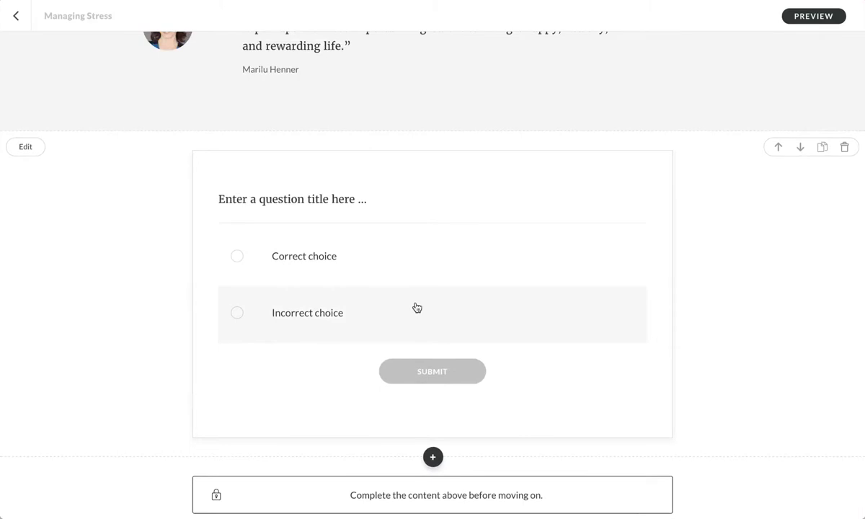
scroll(416, 307, up, 1)
scroll(415, 306, down, 1)
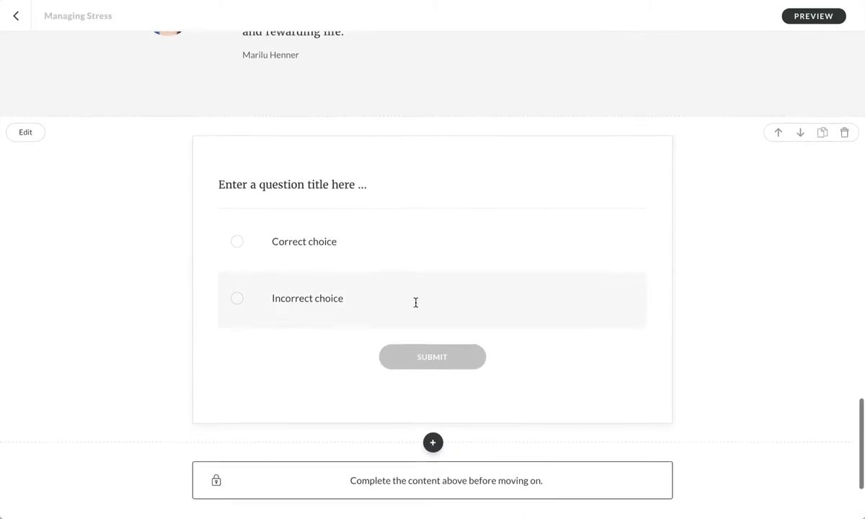
scroll(414, 303, down, 1)
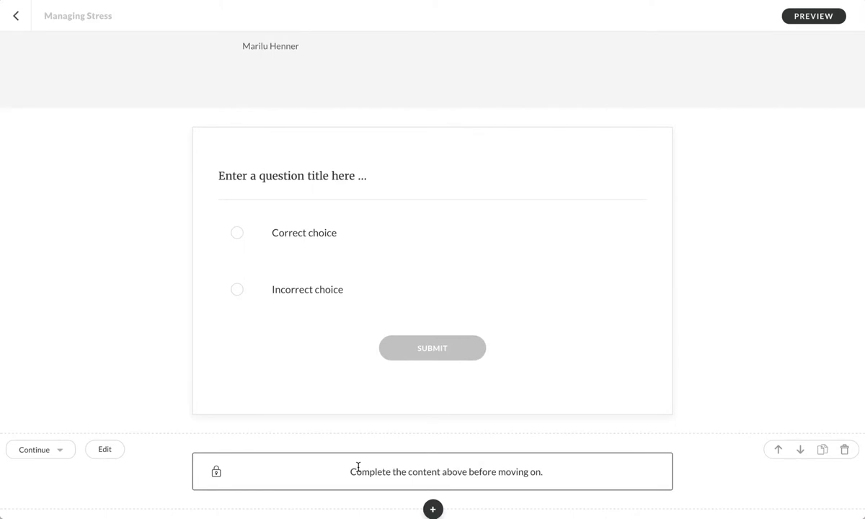
scroll(357, 462, down, 1)
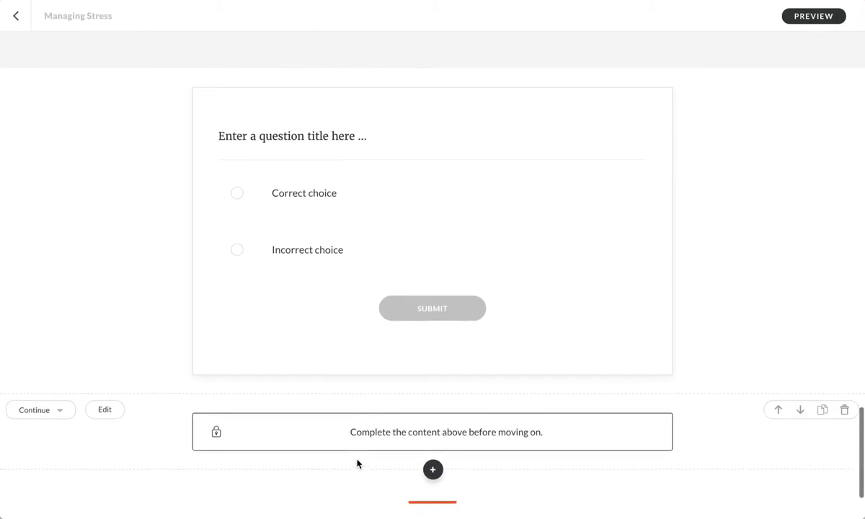
- Change the hint text of the Continue block below the knowledge check to "Complete the check boxes, the tabs and the knowledge check."
click(105, 409)
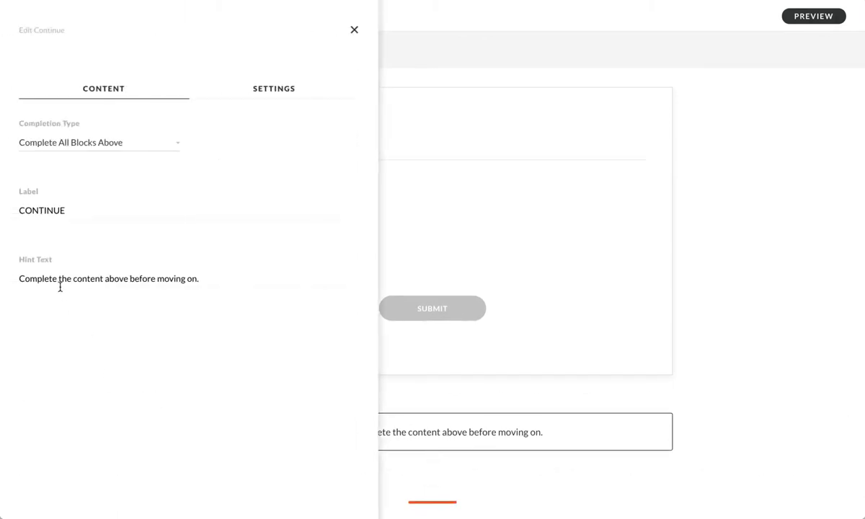
drag(73, 278, 280, 278)
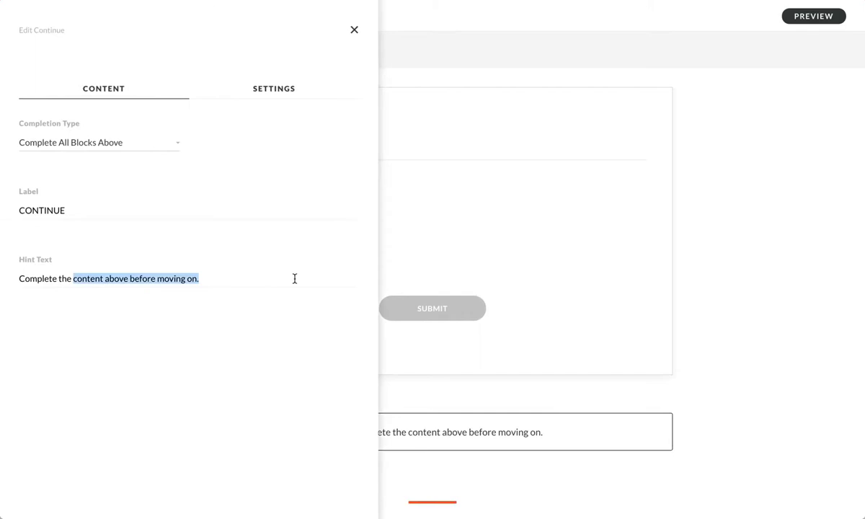
text(check boxe)
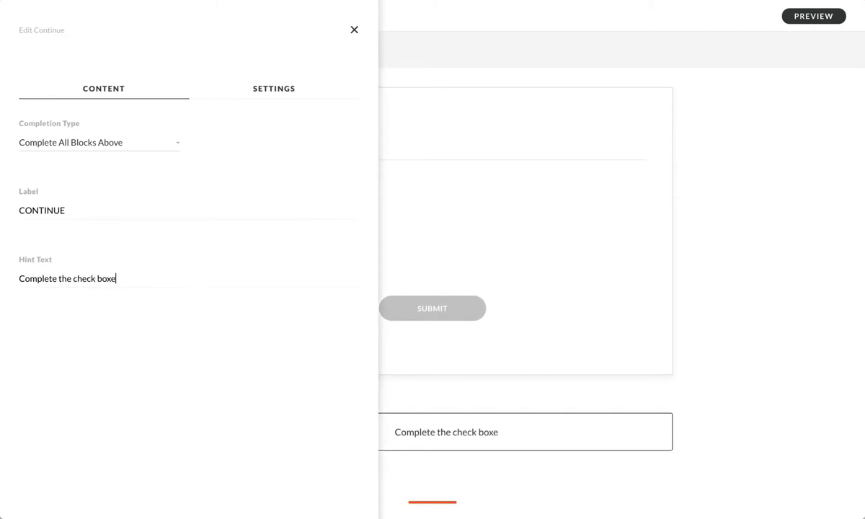
text(s, the tabs )
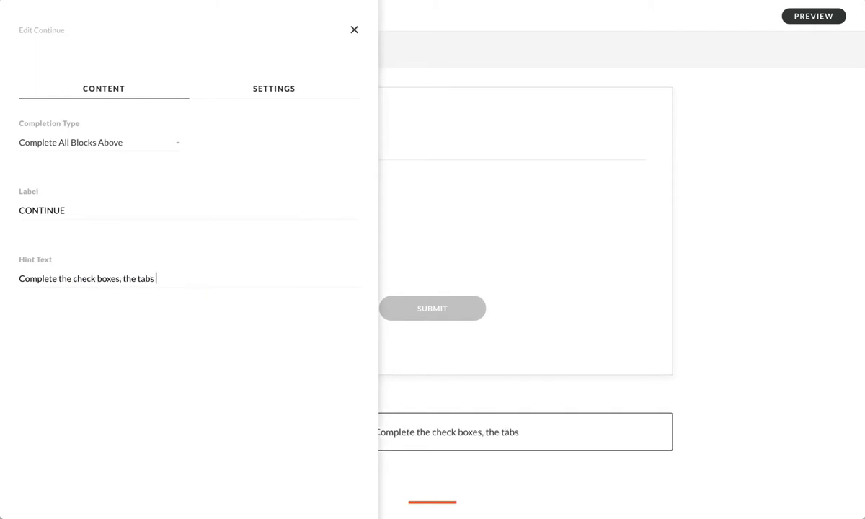
text(and the knowled)
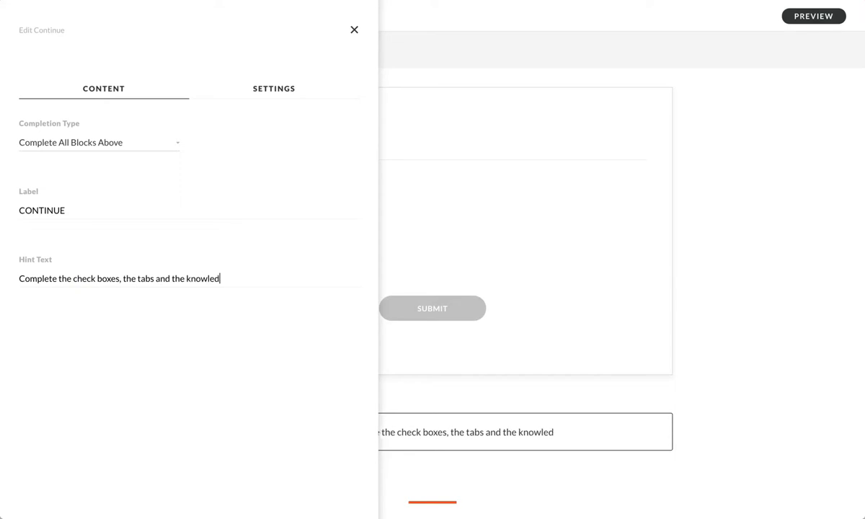
text(ge check )
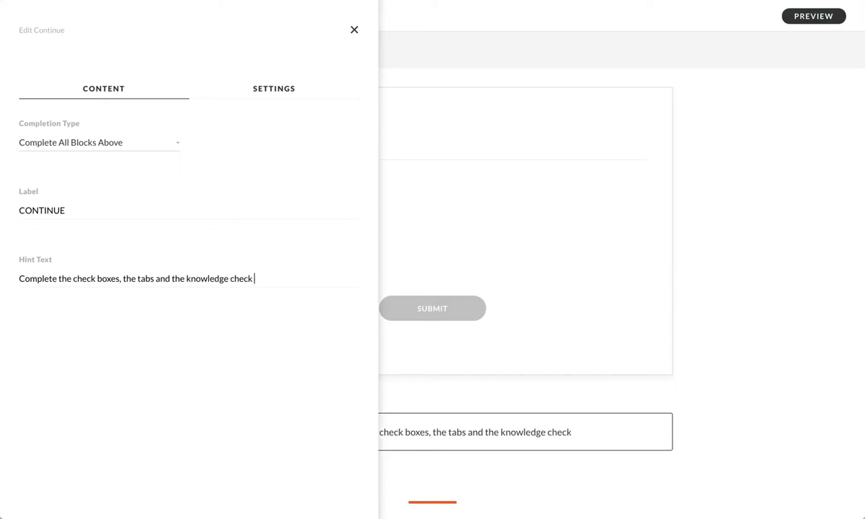
text(.)
click(576, 408)
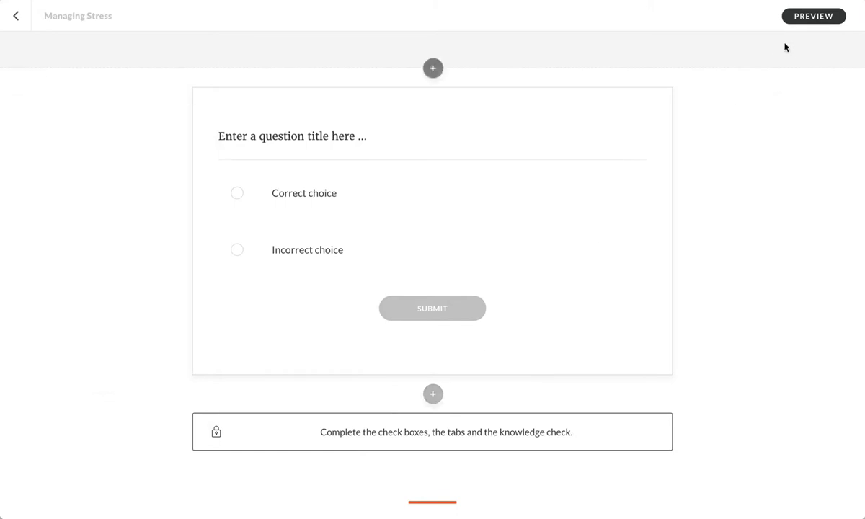
- Preview the Managing Stress lesson, pass its first Continue block and review the content down to the locked Continue block's hint
click(805, 17)
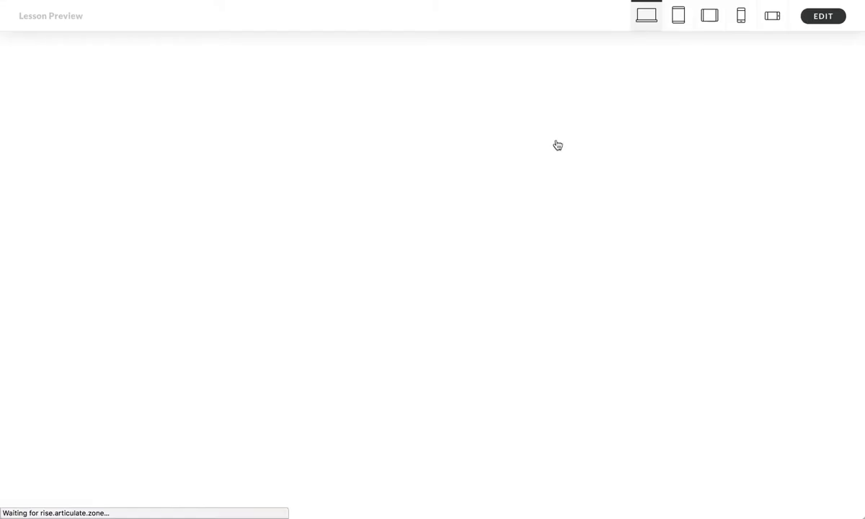
scroll(416, 273, down, 1)
scroll(415, 273, down, 10)
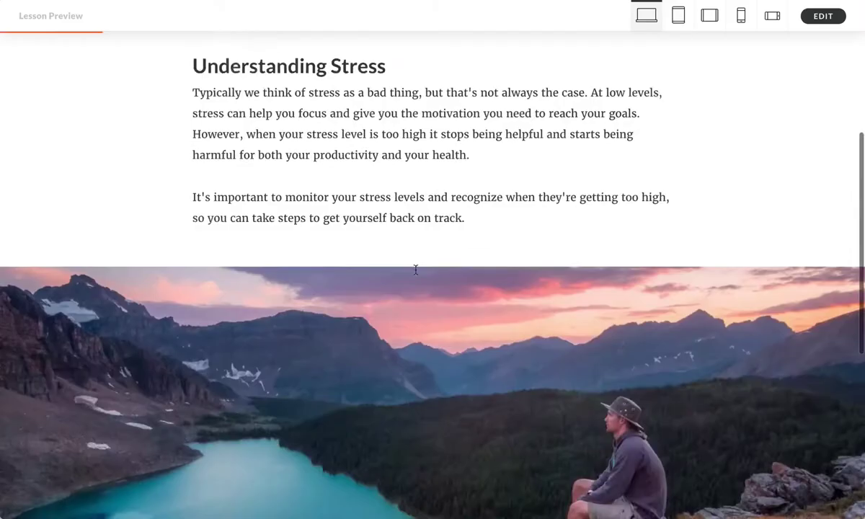
click(433, 406)
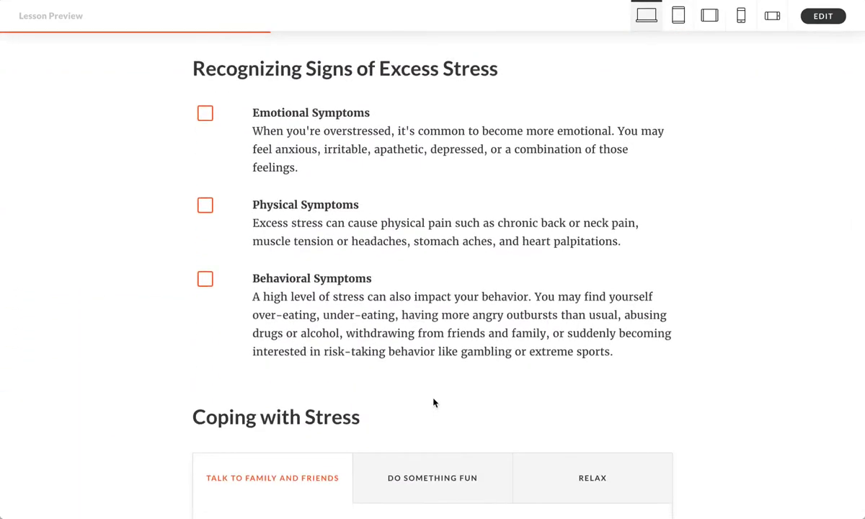
scroll(328, 281, down, 5)
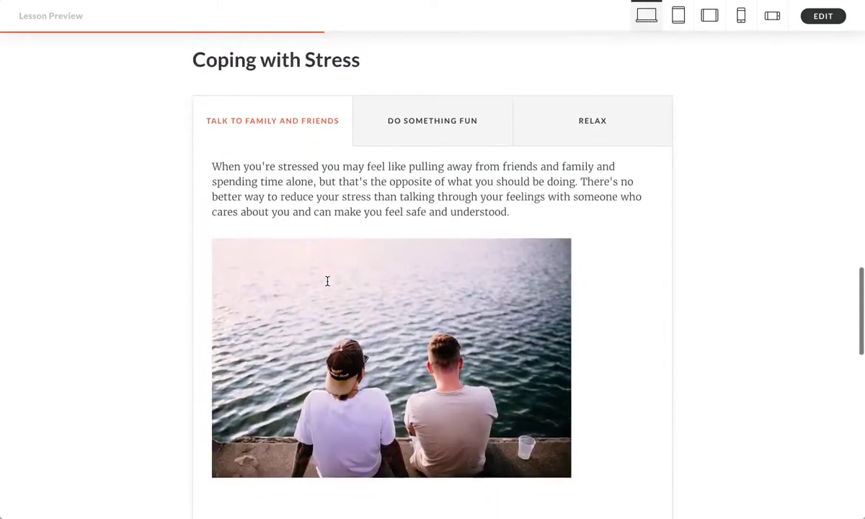
scroll(326, 283, up, 3)
scroll(238, 130, down, 4)
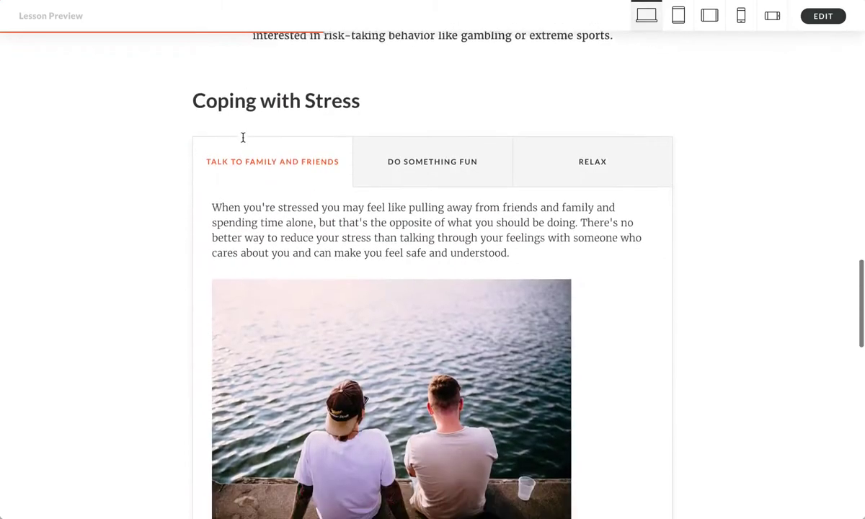
scroll(407, 167, down, 10)
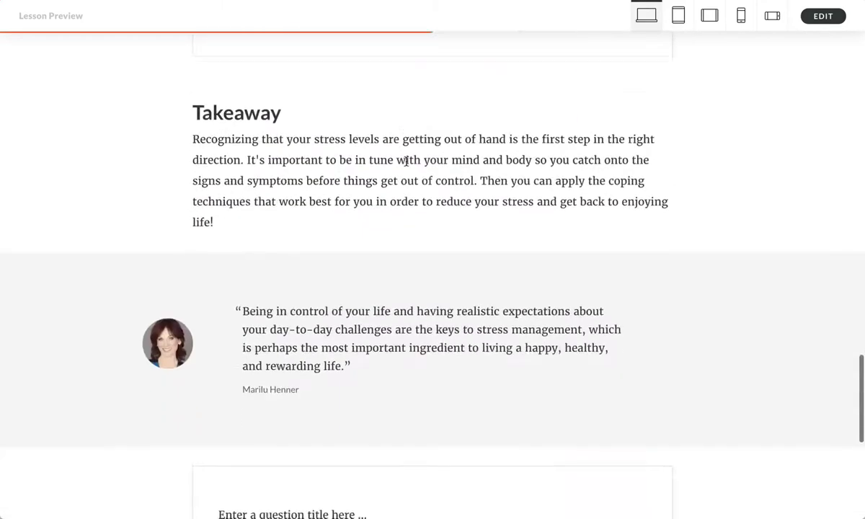
scroll(406, 161, down, 1)
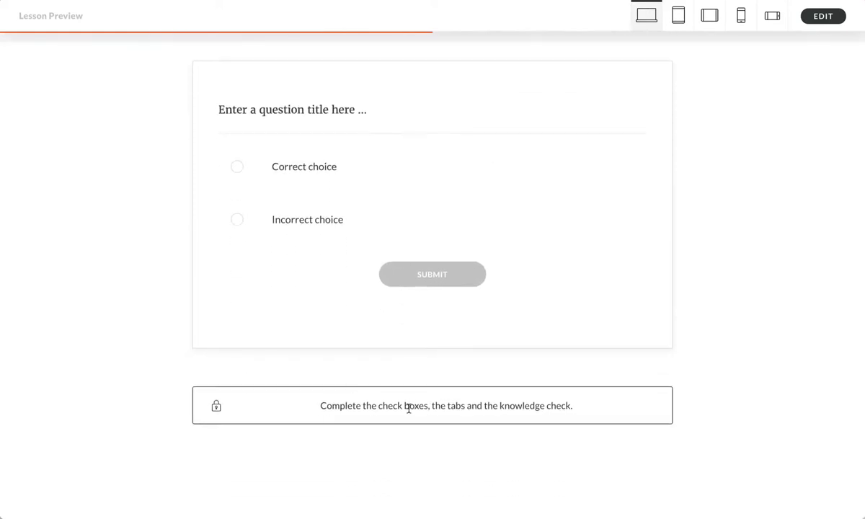
- Tick the Emotional, Physical and Behavioral Symptoms checkboxes and open the Do Something Fun and Relax tabs in the lesson preview
scroll(344, 357, up, 15)
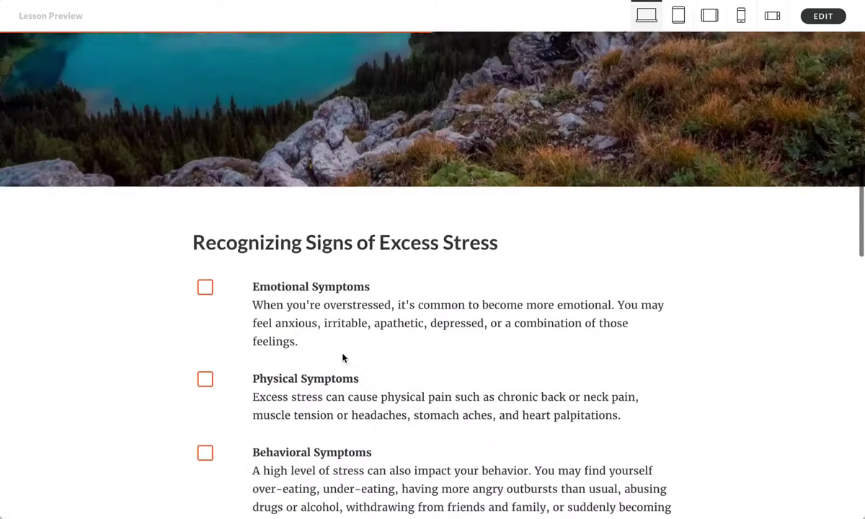
scroll(343, 358, down, 1)
click(205, 250)
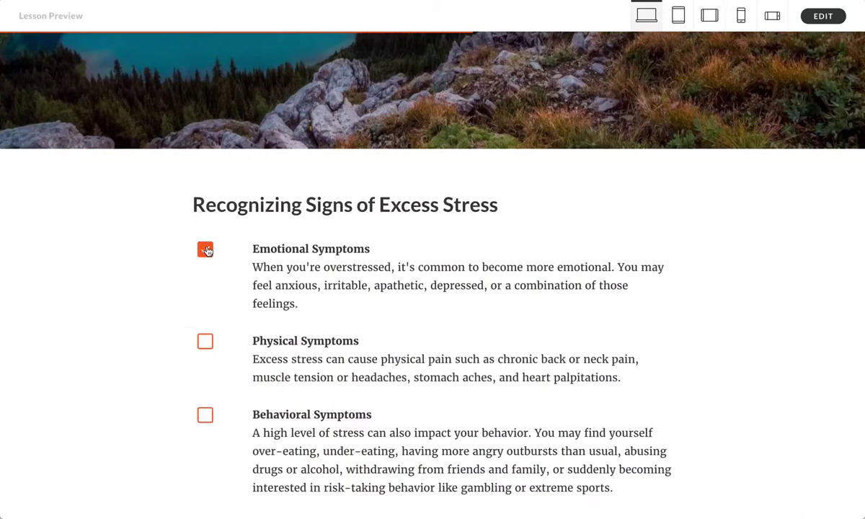
scroll(208, 421, down, 7)
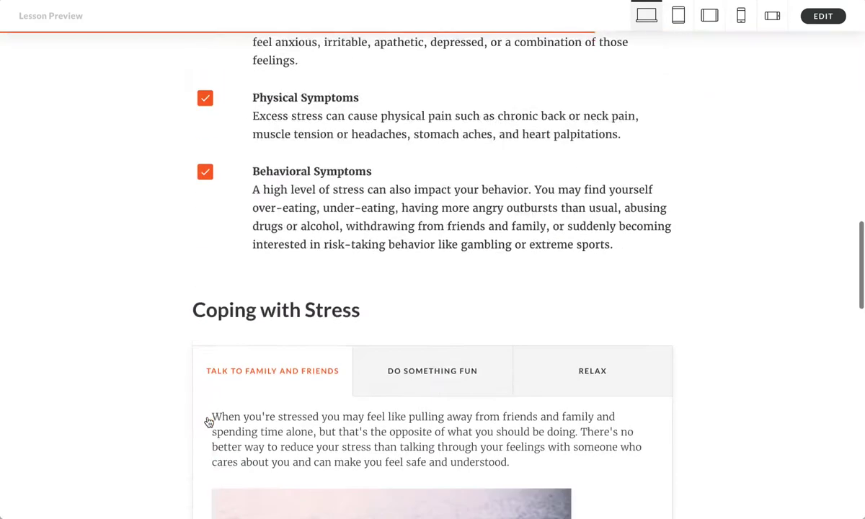
click(446, 270)
click(607, 272)
- Submit "Correct choice" as the knowledge check answer and continue to the end of the lesson
scroll(607, 272, down, 14)
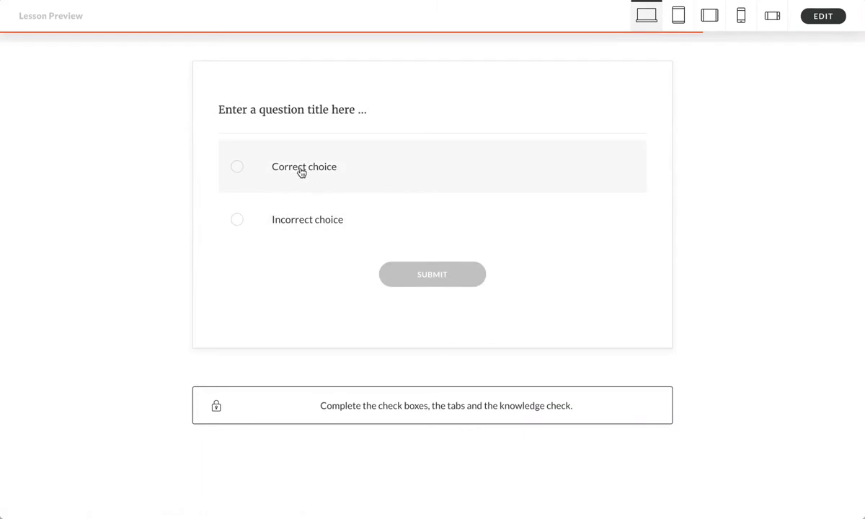
click(294, 168)
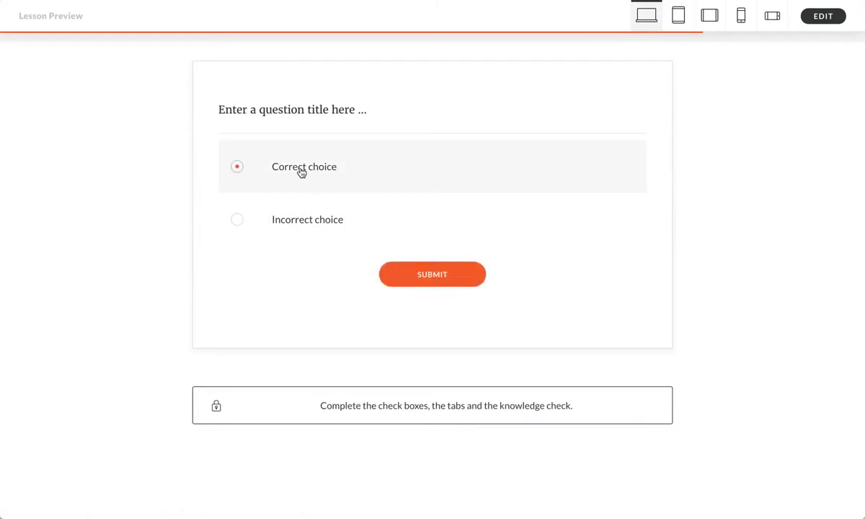
click(433, 277)
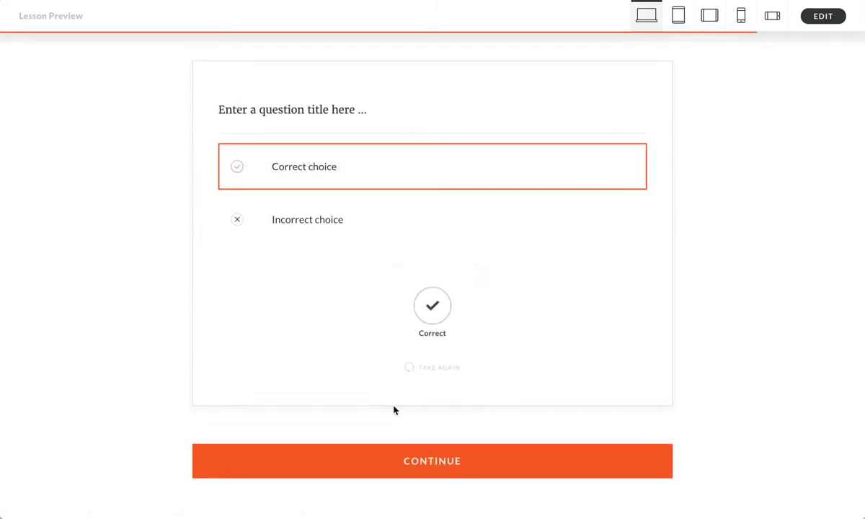
scroll(396, 410, down, 1)
click(429, 415)
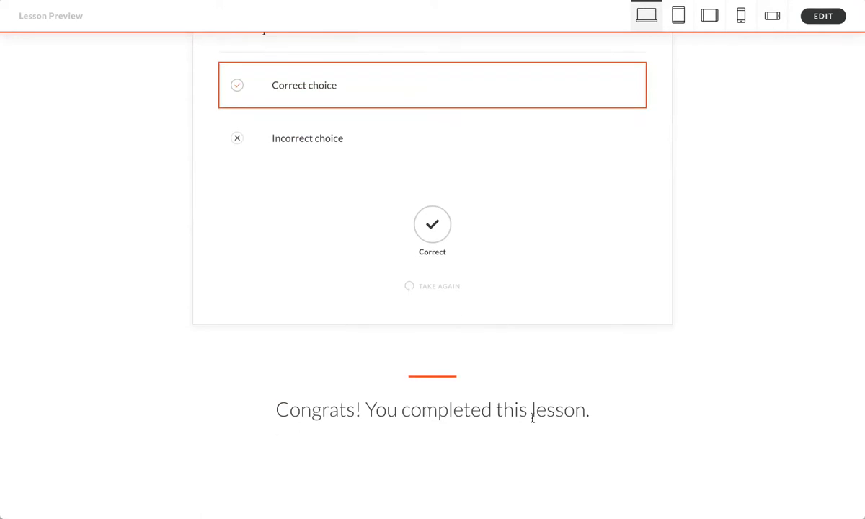
- Leave the lesson preview, return to the course overview and start a preview of the whole course
click(821, 16)
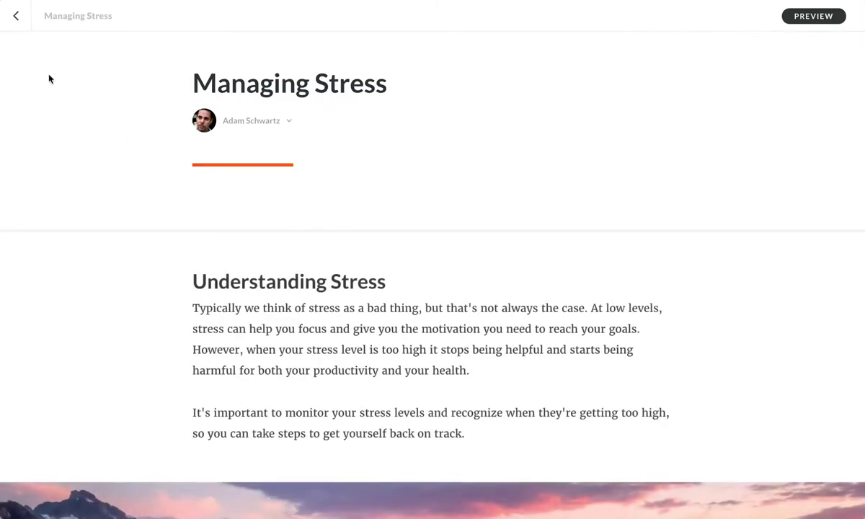
click(19, 17)
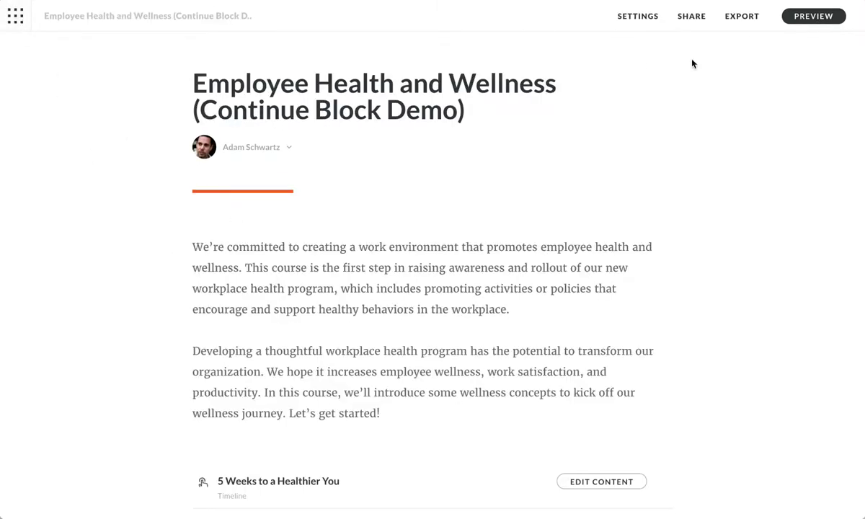
click(807, 21)
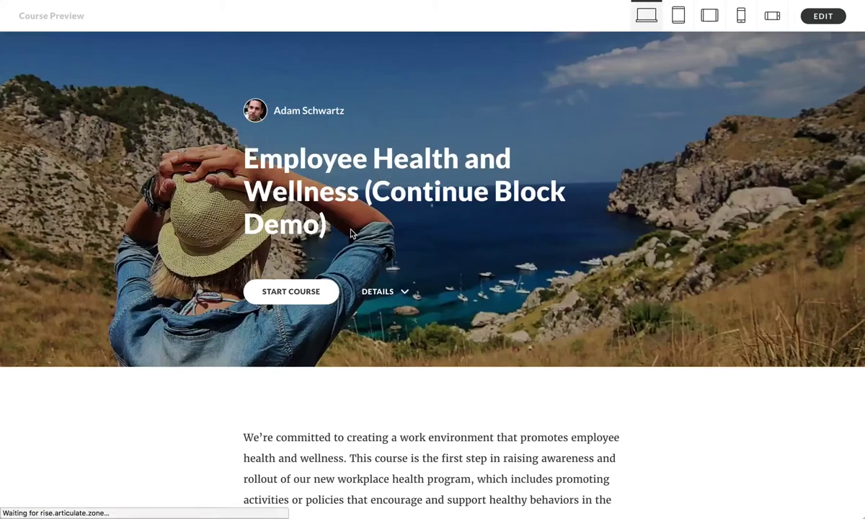
click(293, 295)
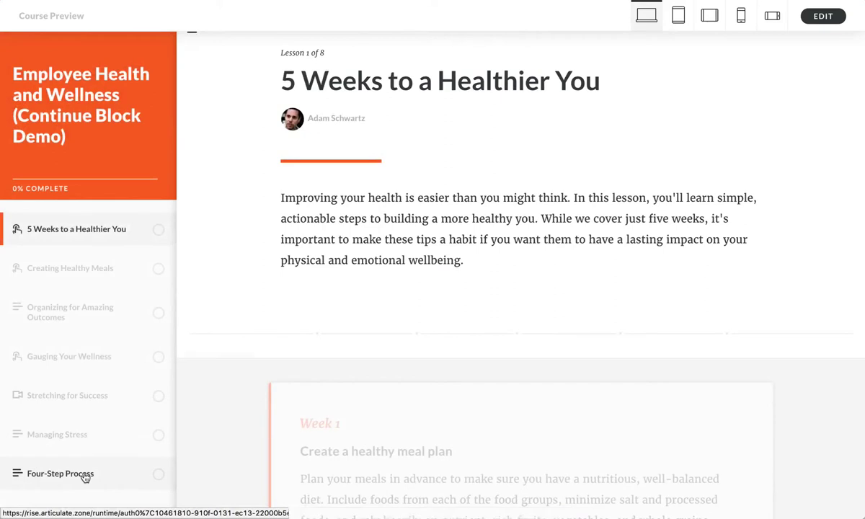
- View the Four-Step Process lesson in the course preview and proceed through its Continue blocks to Step 1 and Step 2
click(84, 475)
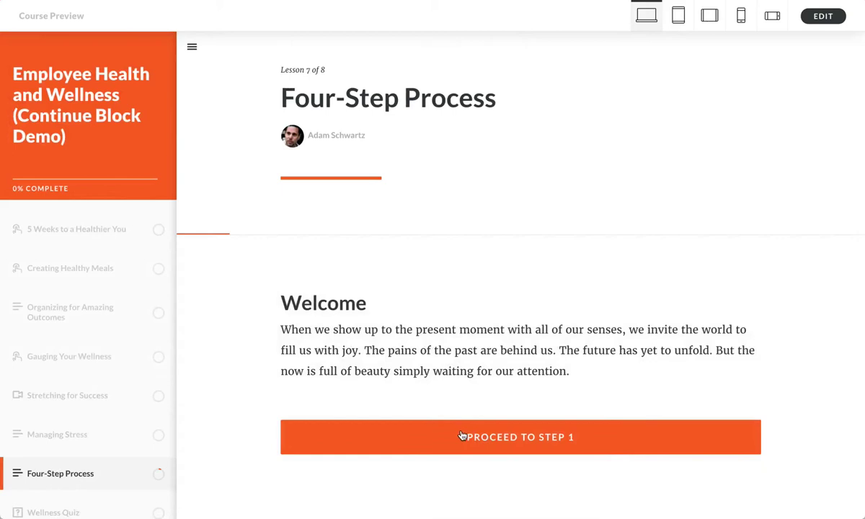
scroll(475, 413, down, 1)
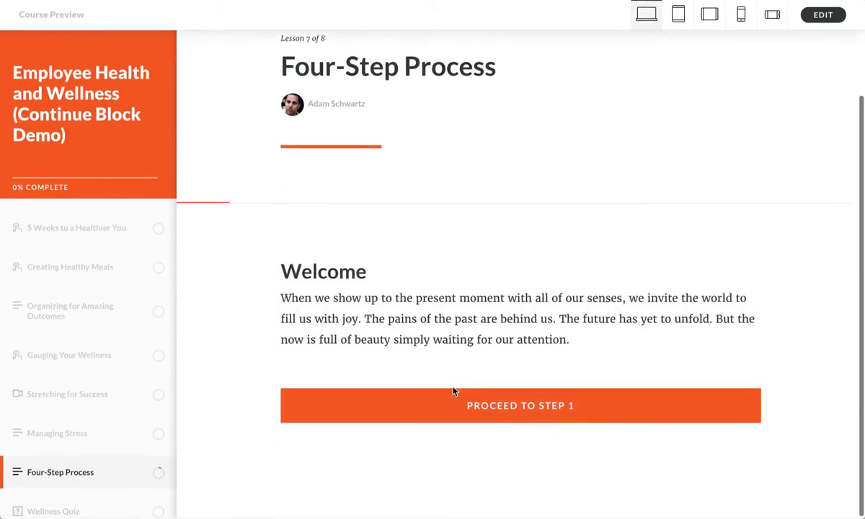
click(507, 409)
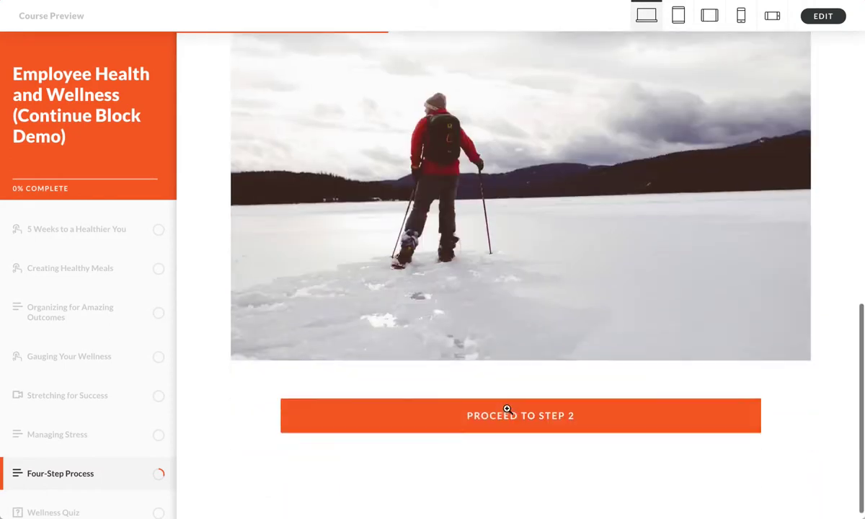
click(485, 407)
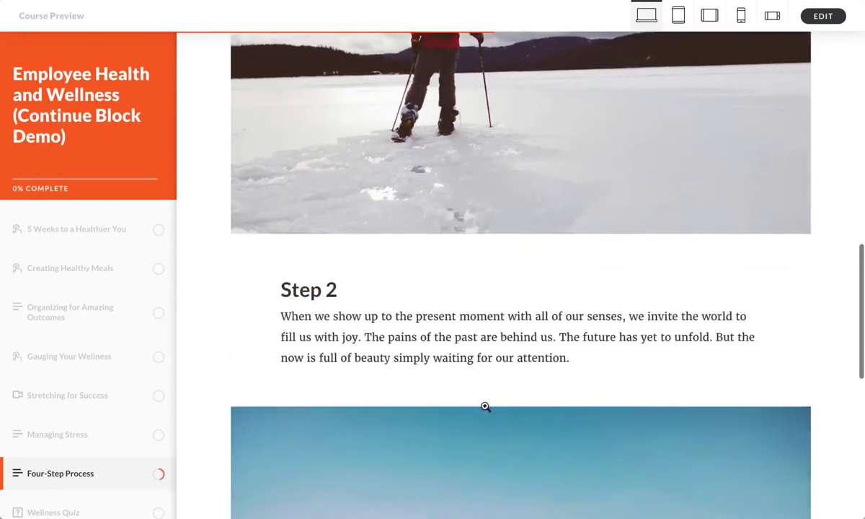